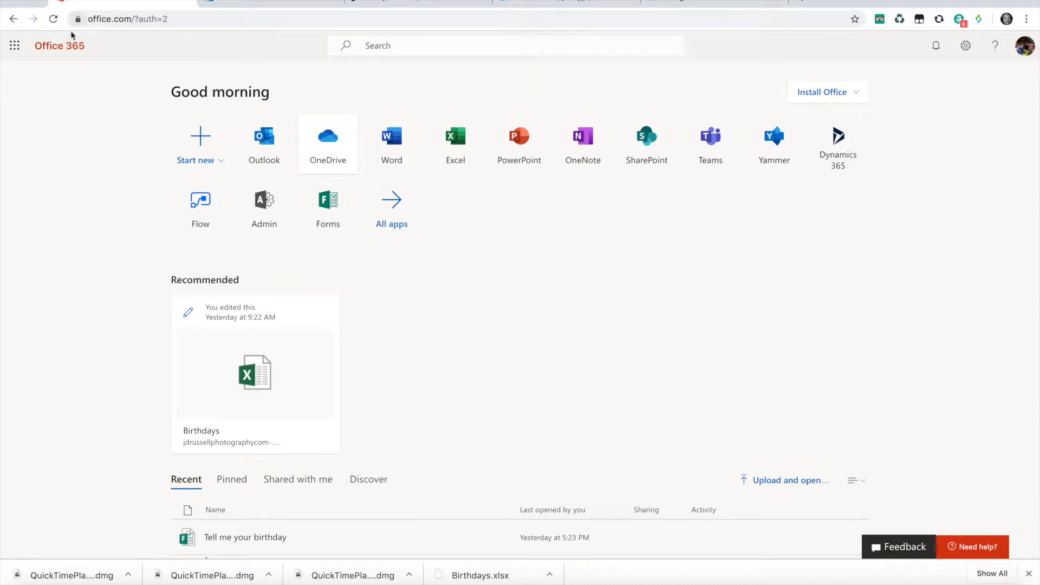
- Check the signed-in Office 365 account, and switch to the Azure portal to view its resource groups
click(1024, 46)
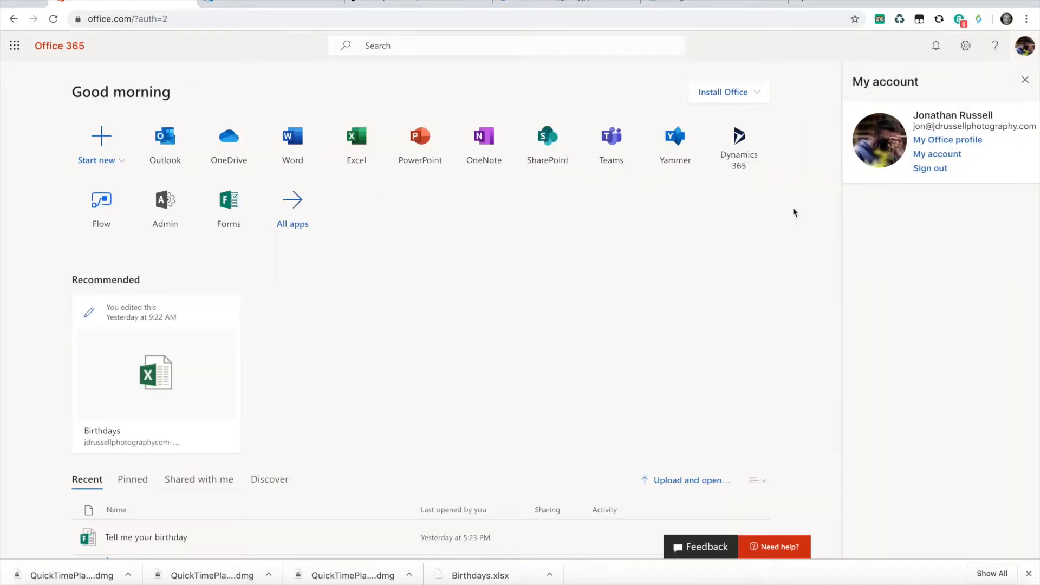
click(1026, 48)
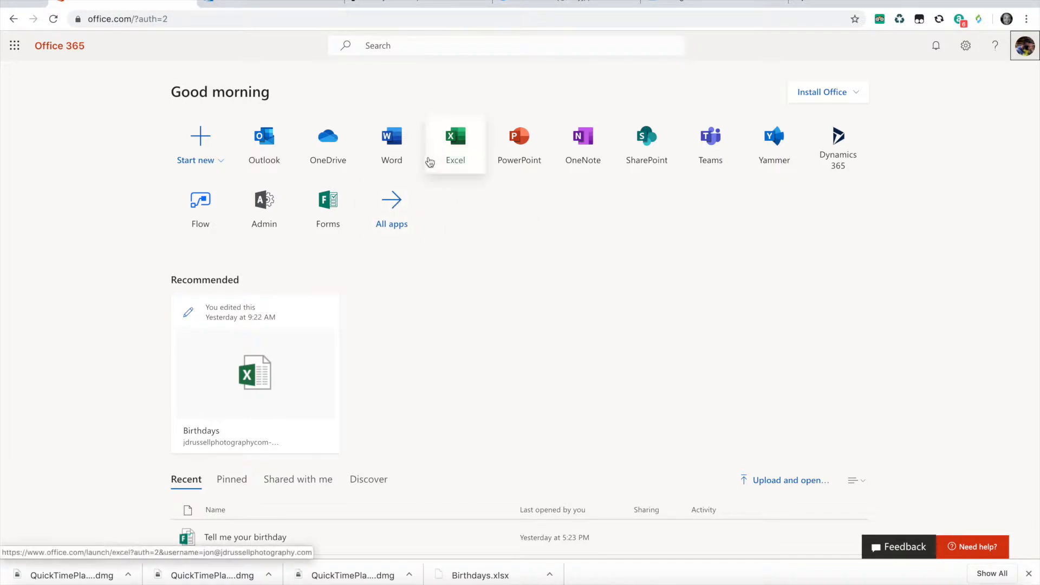
click(246, 10)
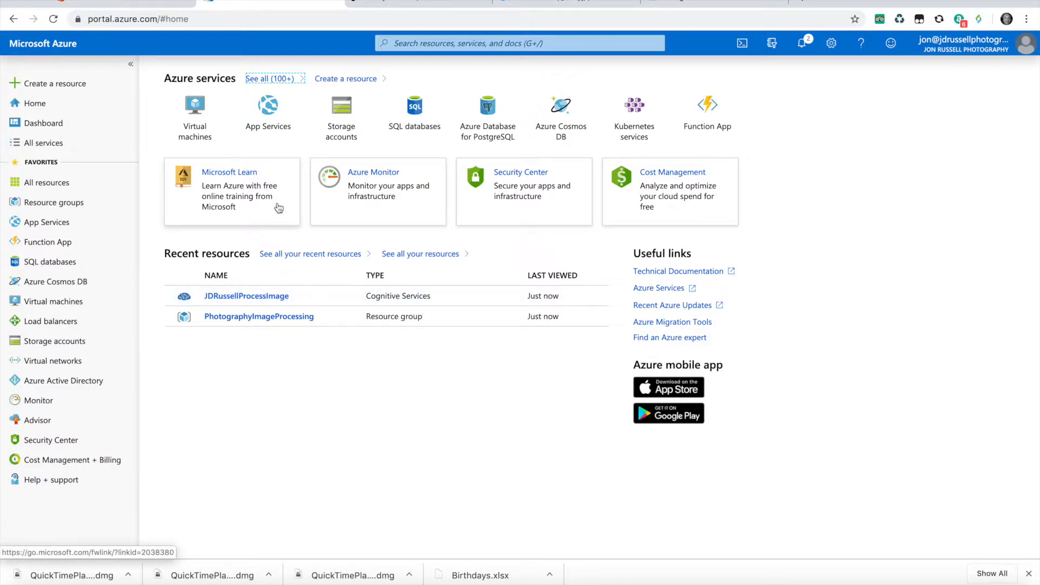
click(66, 207)
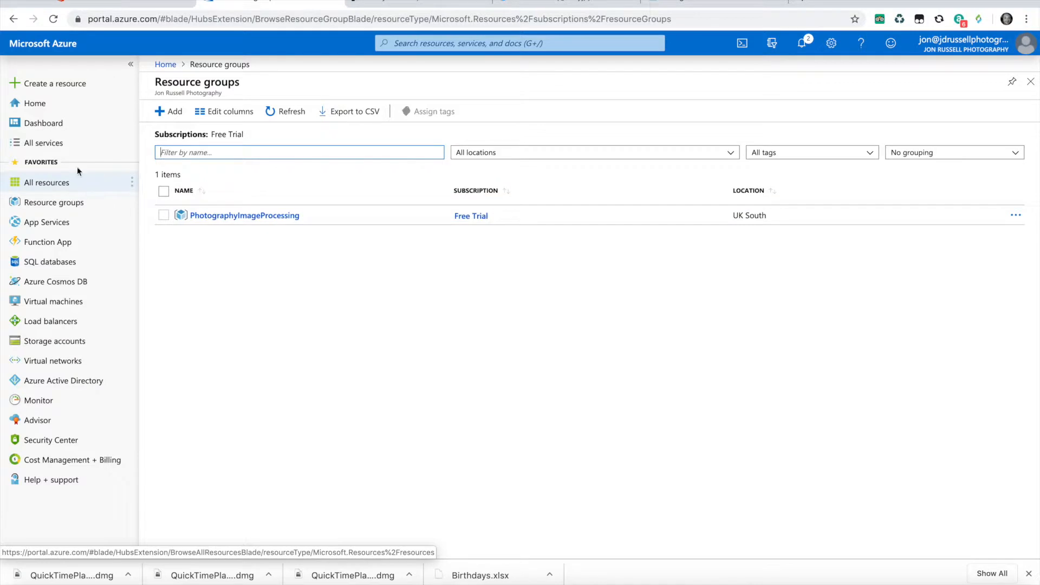
- Find Computer Vision in the Azure Marketplace and start creating a resource from it
click(70, 85)
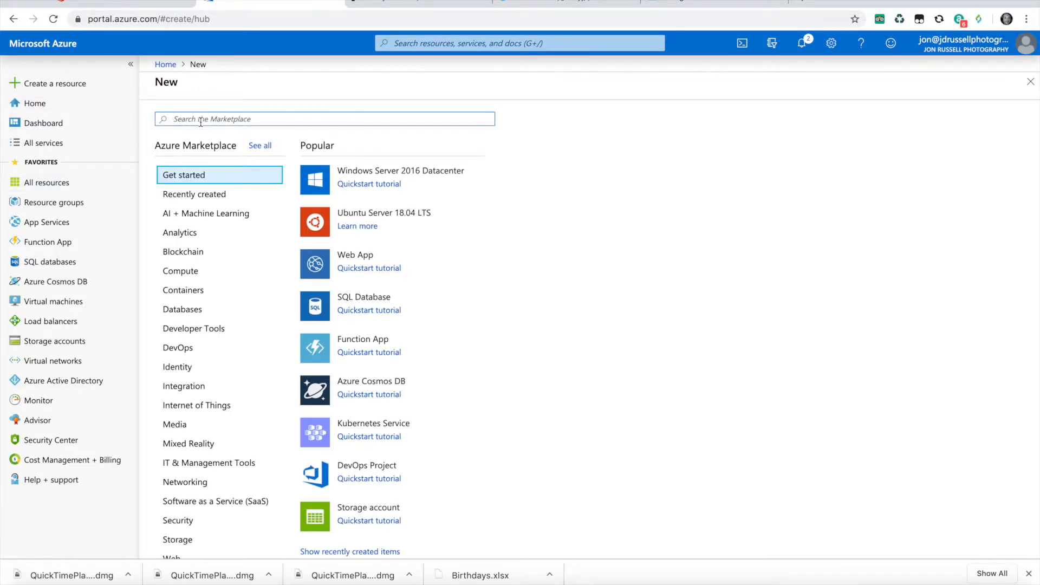
text(computer vis)
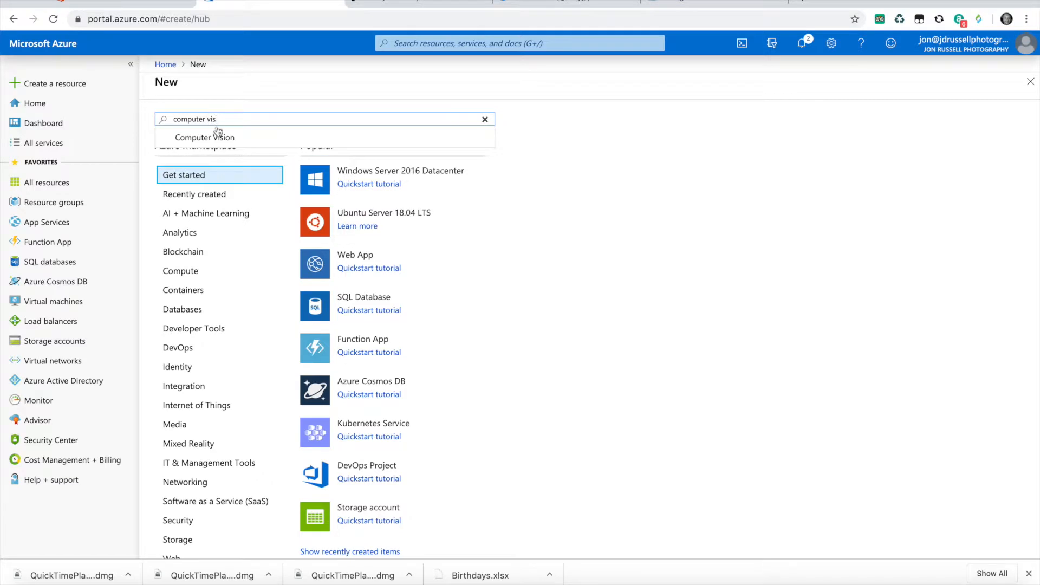
click(219, 135)
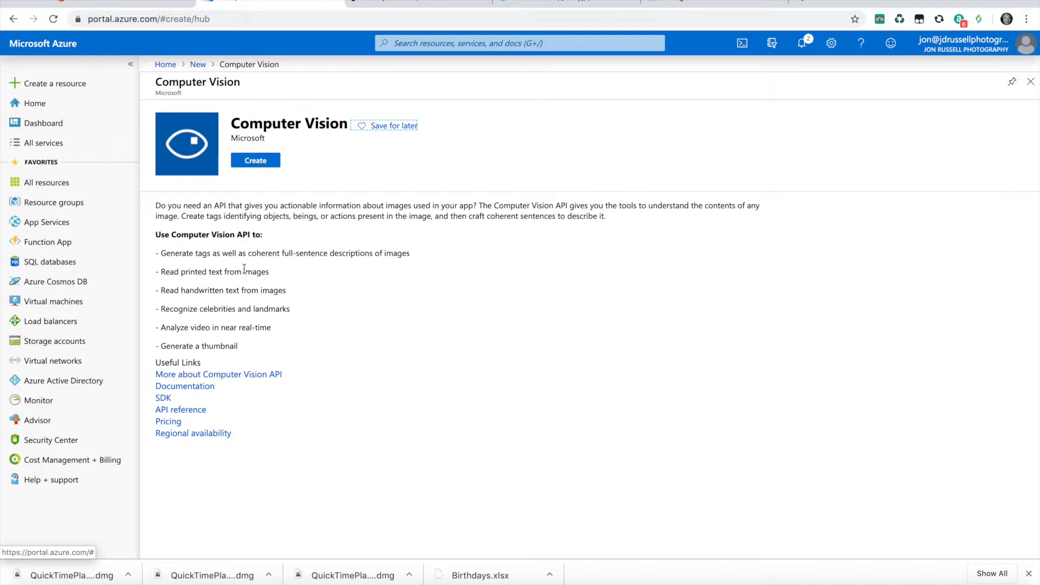
click(246, 233)
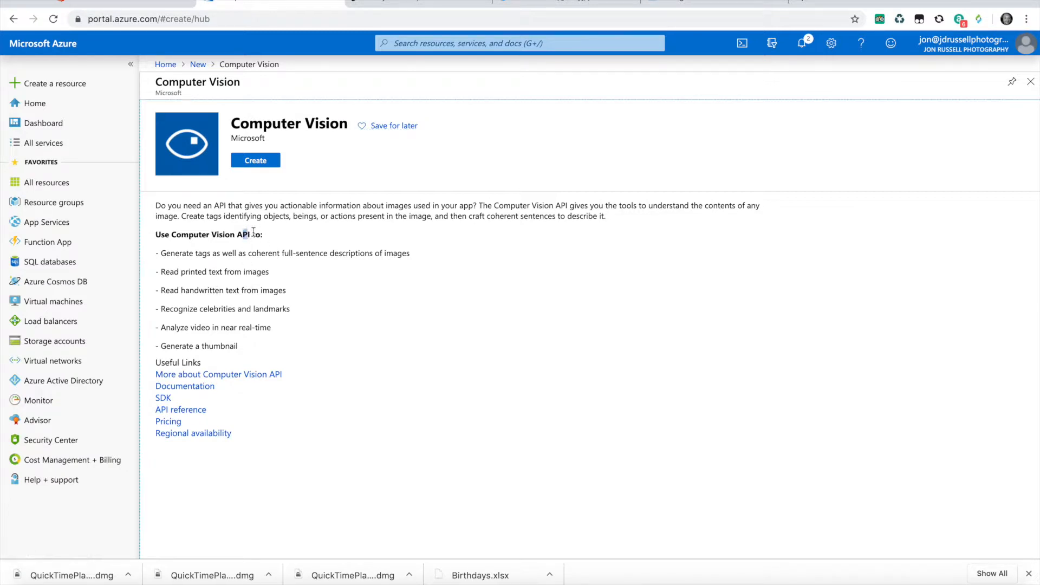
click(258, 160)
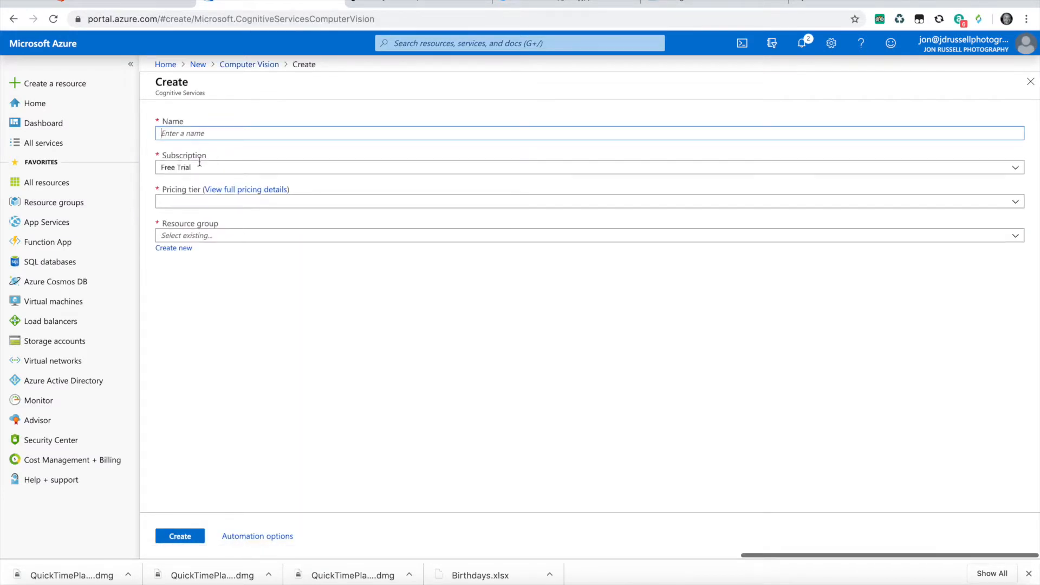
- Name the new Computer Vision resource testing and look through the pricing tier and existing resource group choices
text(test)
click(194, 211)
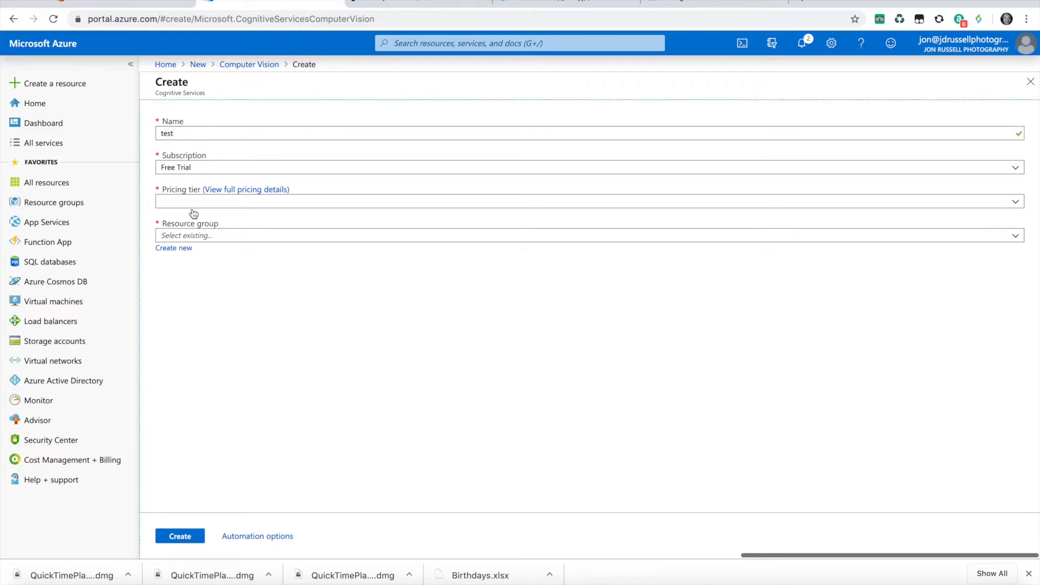
click(186, 132)
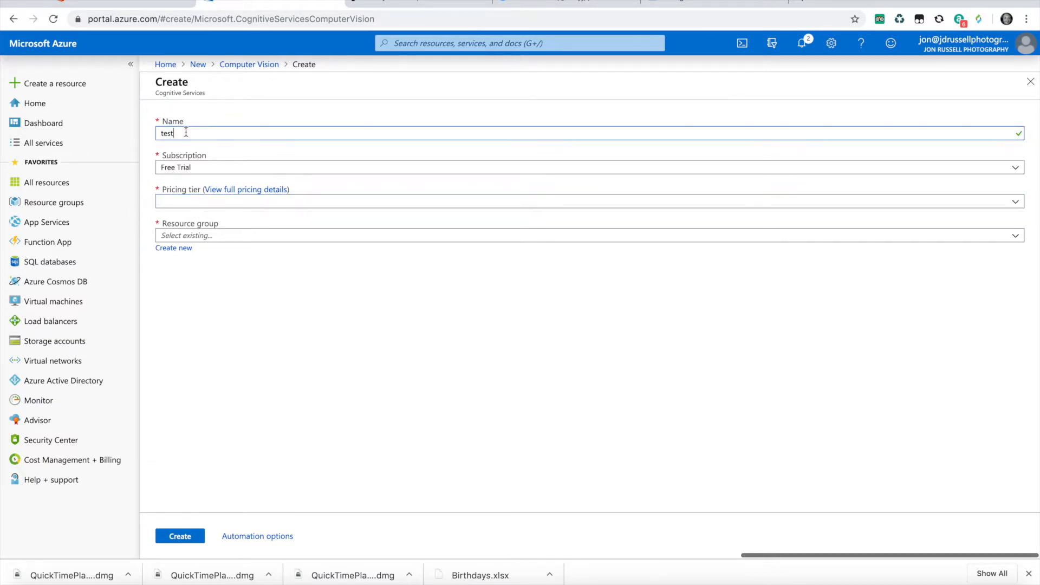
click(205, 202)
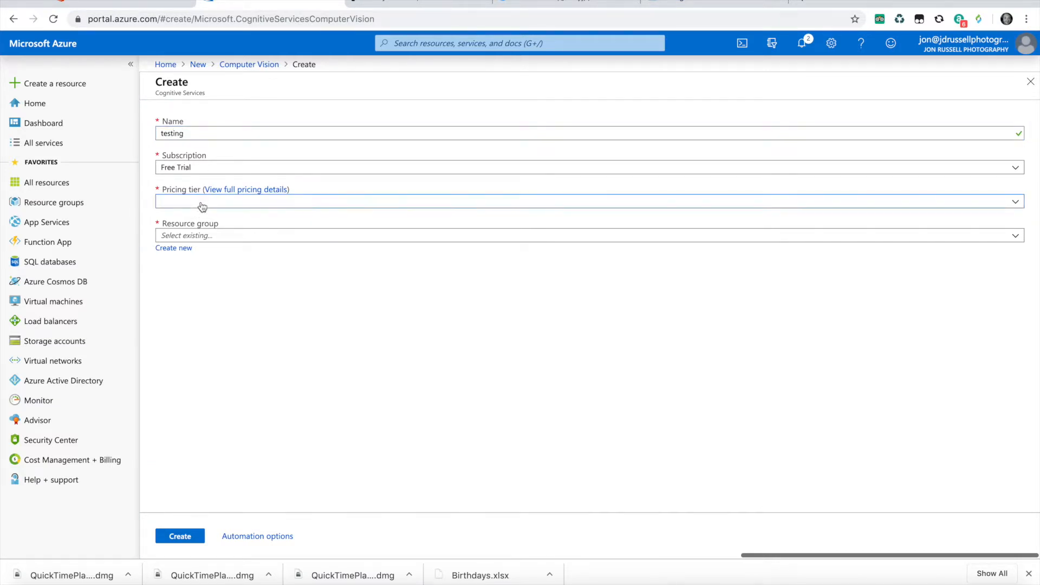
click(207, 203)
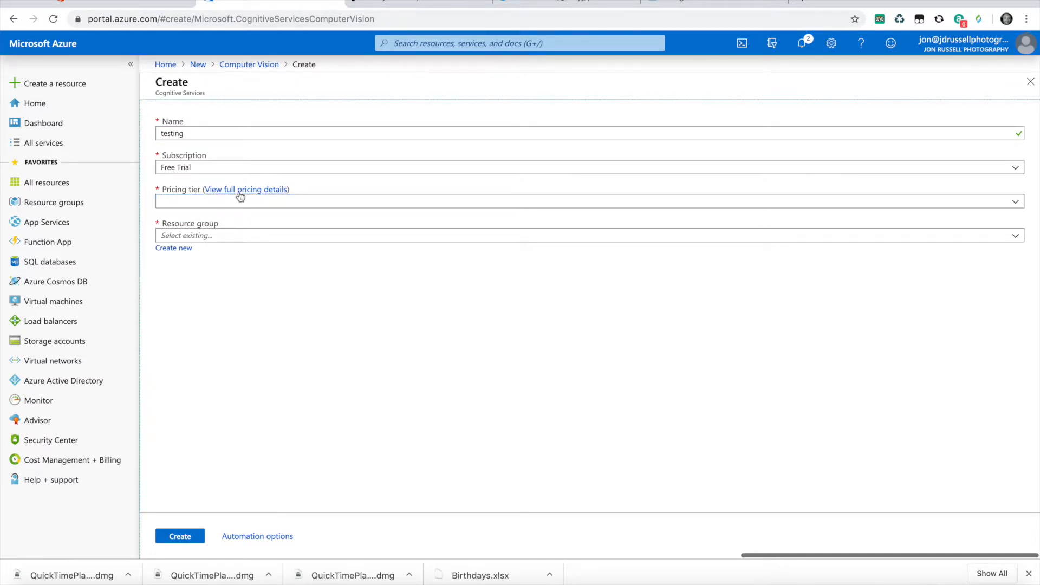
click(211, 235)
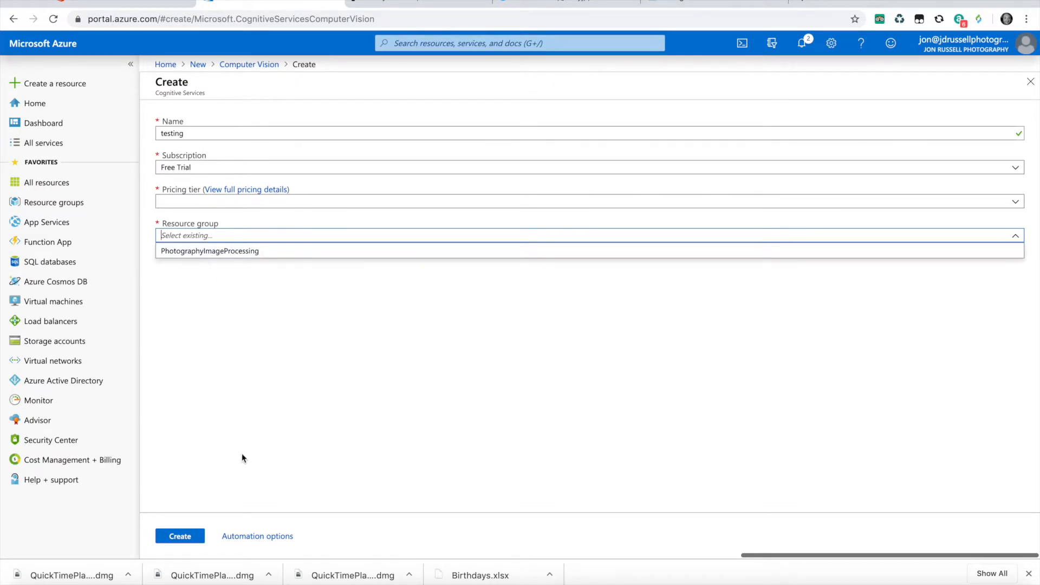
- Open the existing Computer Vision resource and go to the Computer Vision API reference linked in its quick start
click(54, 181)
click(227, 208)
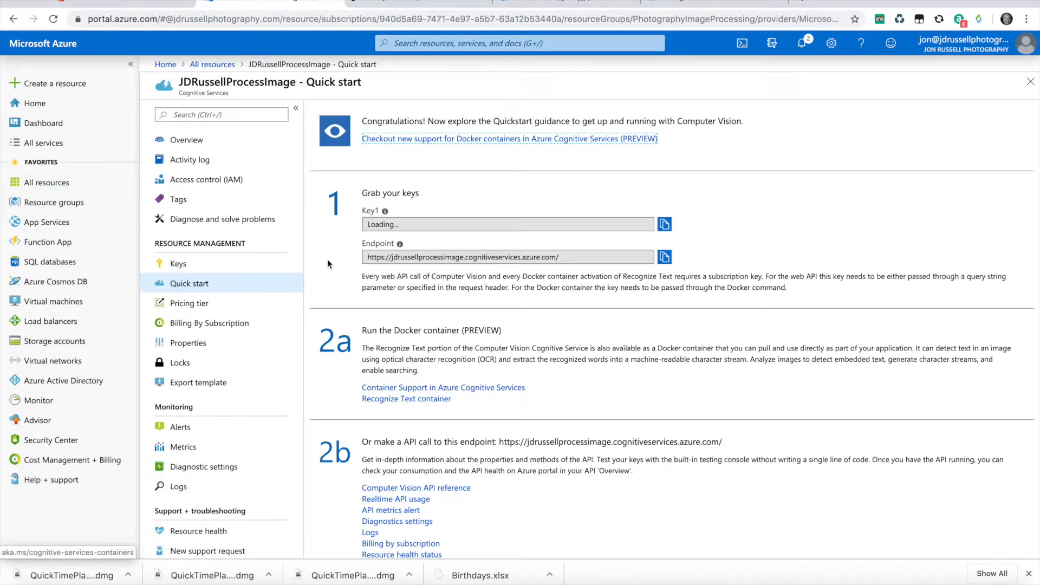
scroll(409, 313, down, 3)
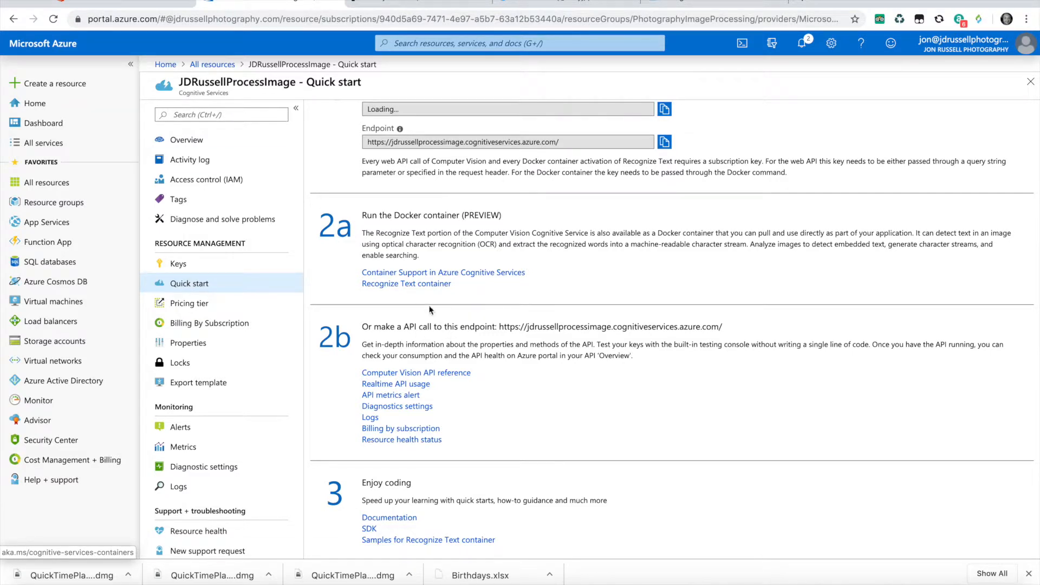
click(447, 372)
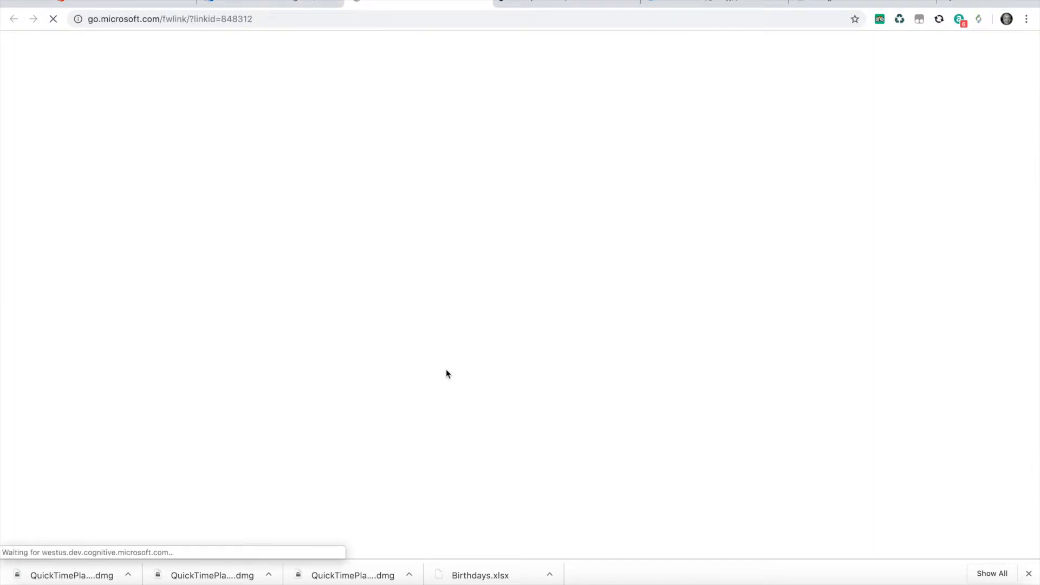
- Look up the UK South region in the API's availability list and highlight its endpoint address
scroll(447, 369, down, 2)
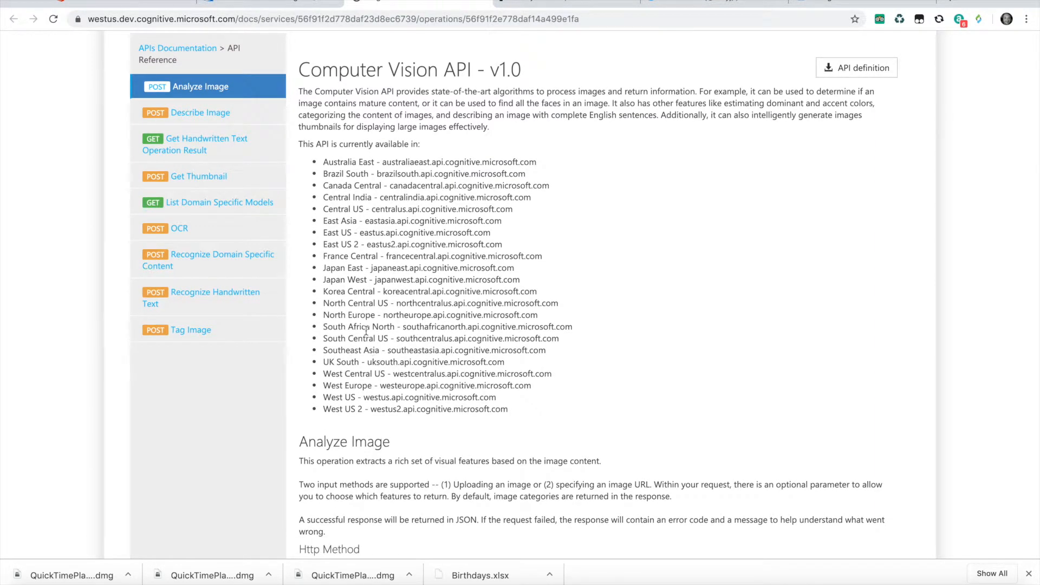
scroll(366, 330, down, 1)
scroll(367, 330, up, 4)
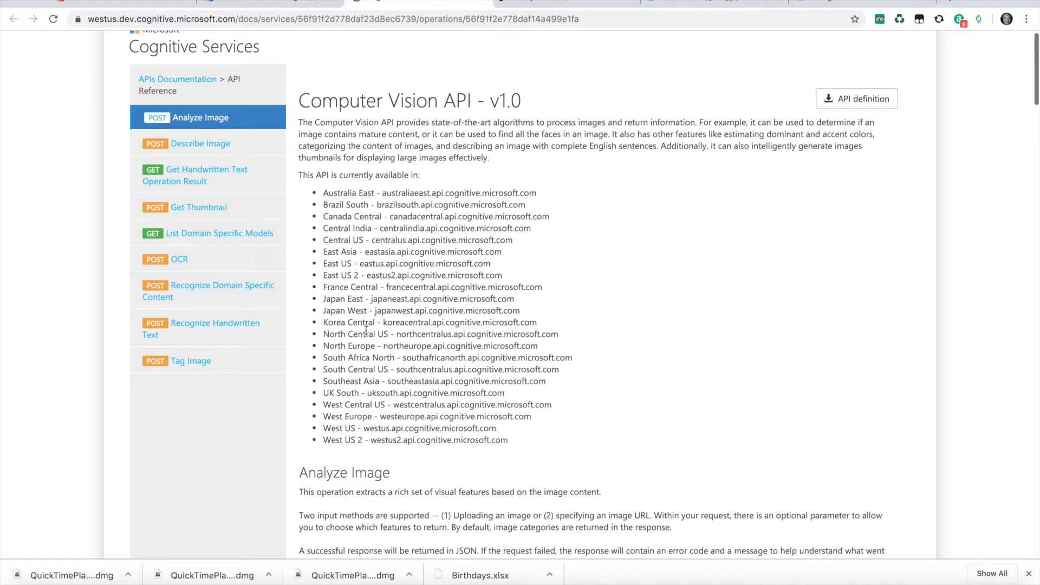
scroll(366, 330, down, 1)
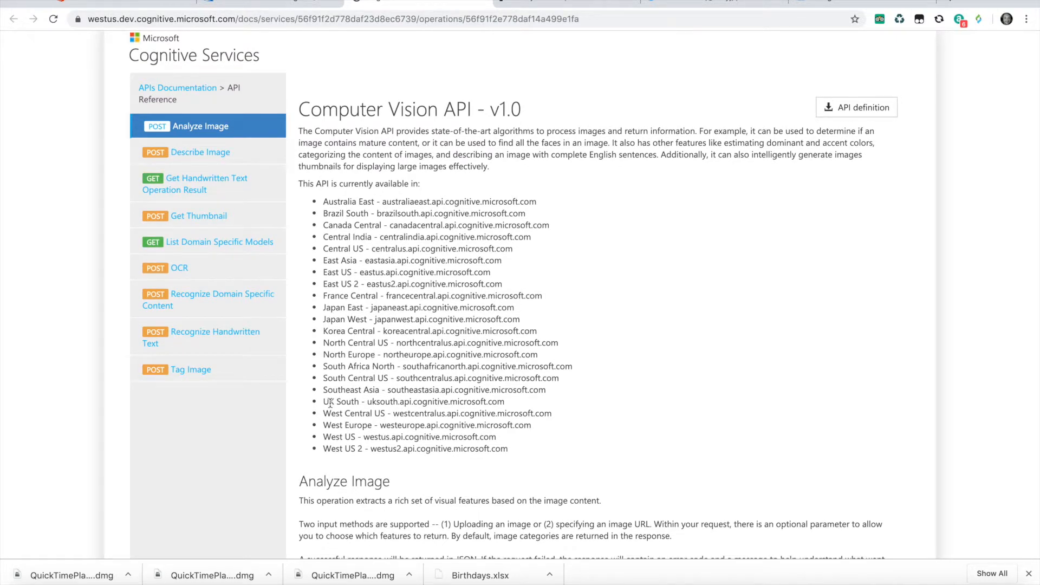
drag(327, 402, 370, 402)
click(510, 406)
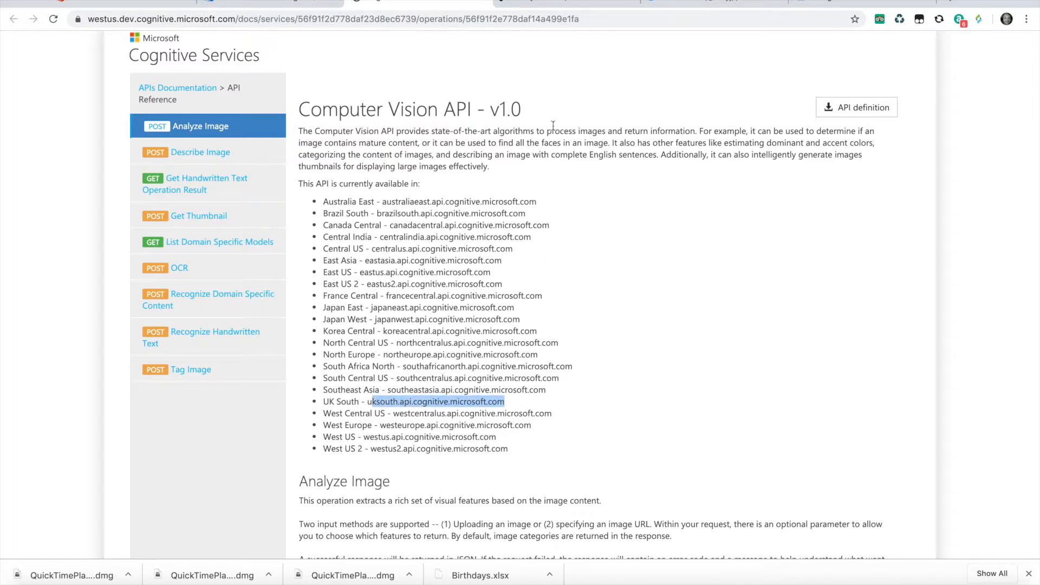
- Switch to Microsoft Flow, leave the Image process main flow and start building an automated flow from blank
click(525, 4)
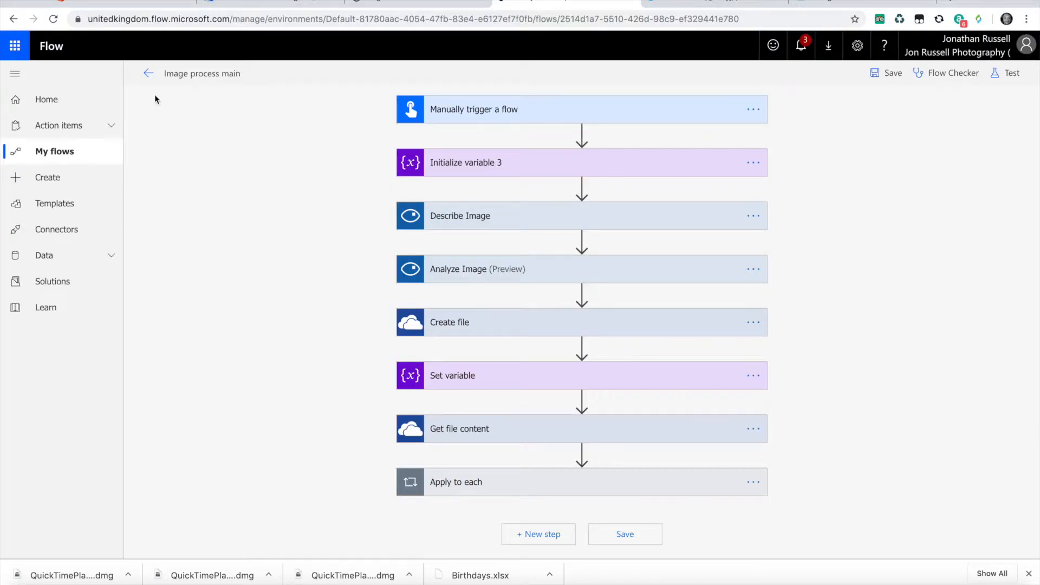
click(144, 74)
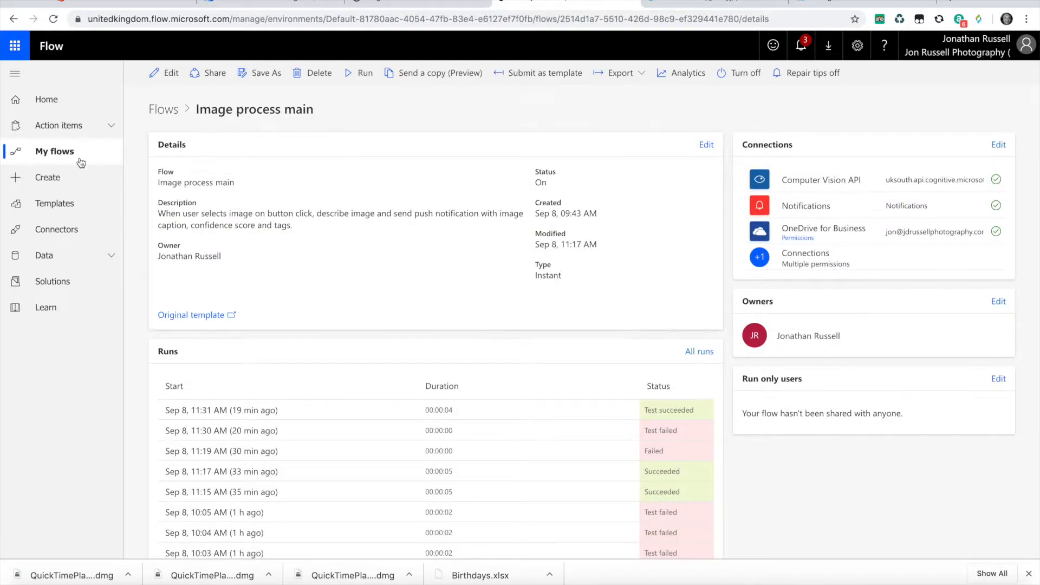
click(55, 186)
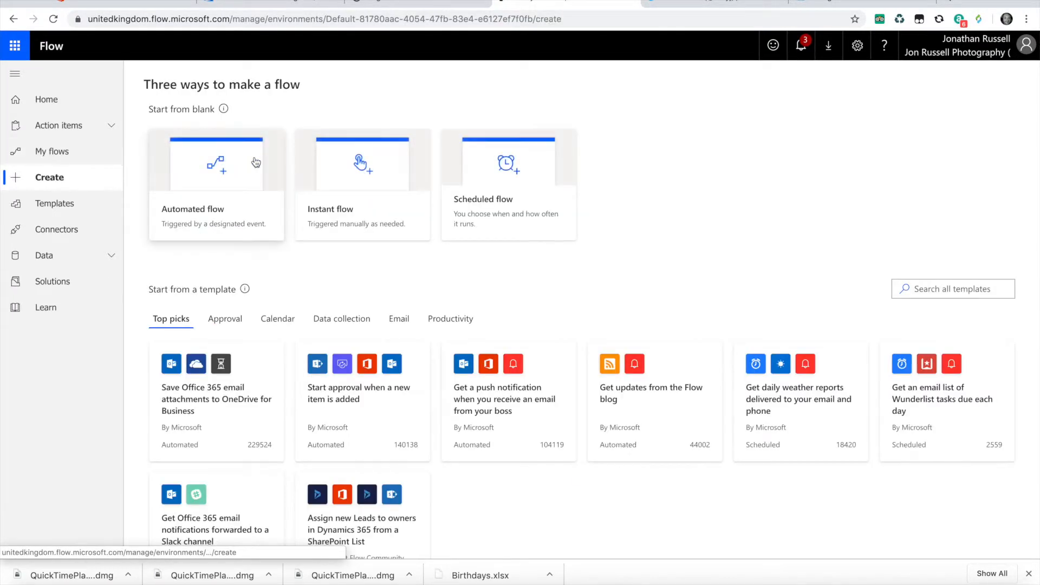
click(227, 184)
- Search the flow triggers for computer vision and clear the search
click(599, 232)
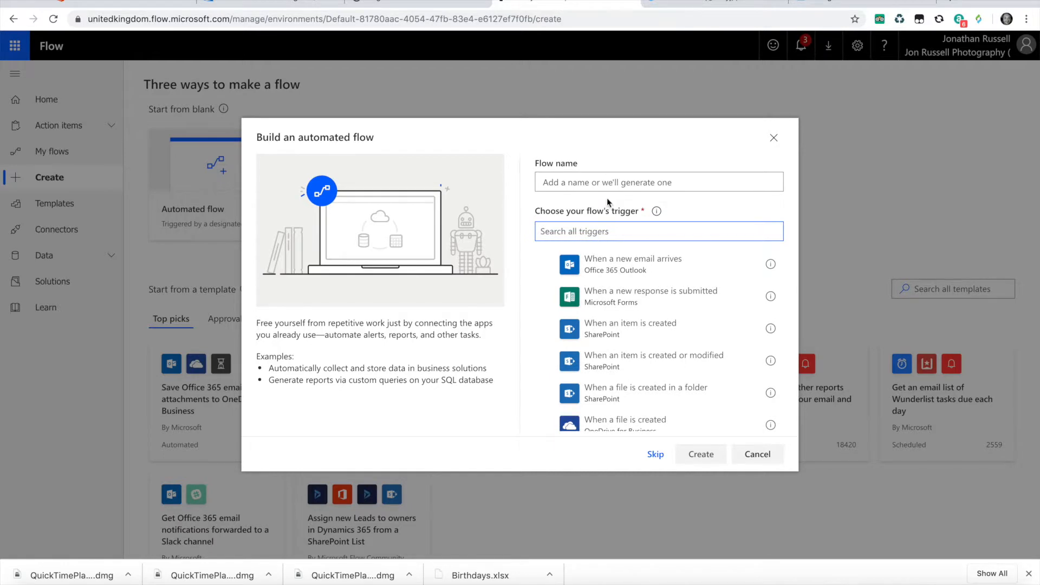
text(computer visiomn)
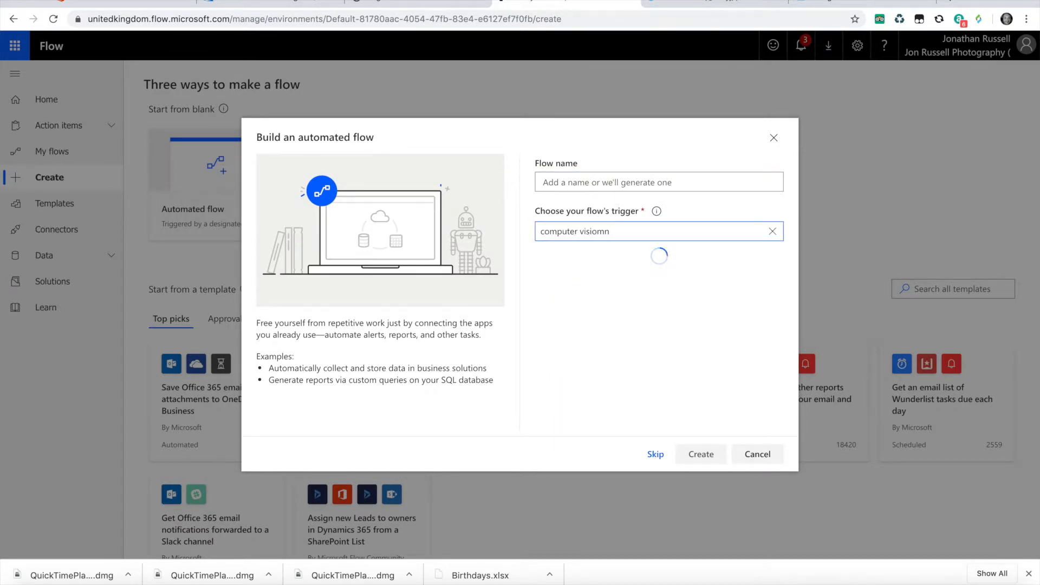
key(BackSpace)
key(BackSpace)
text(n)
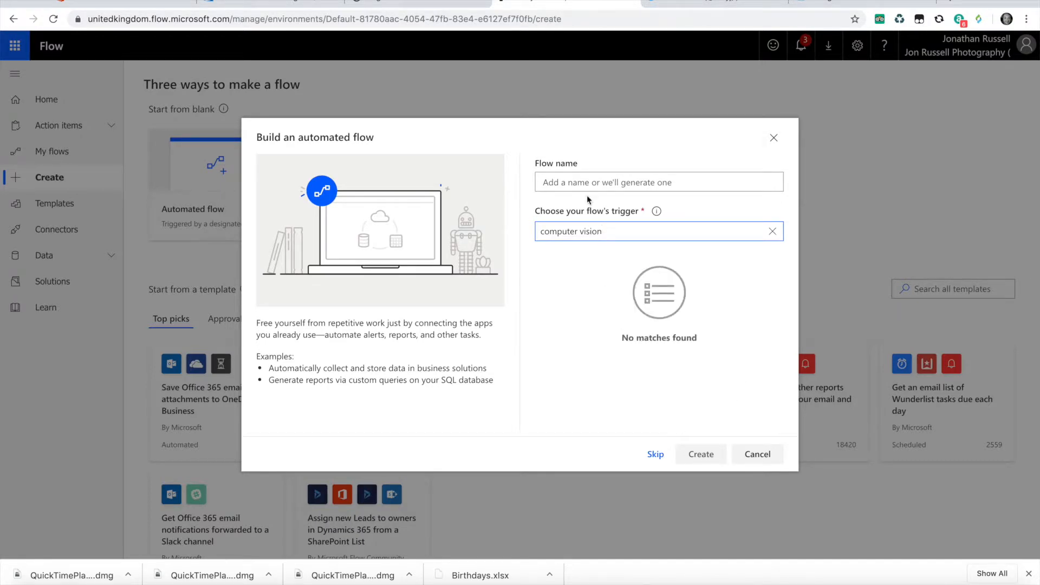
drag(609, 234, 451, 233)
key(BackSpace)
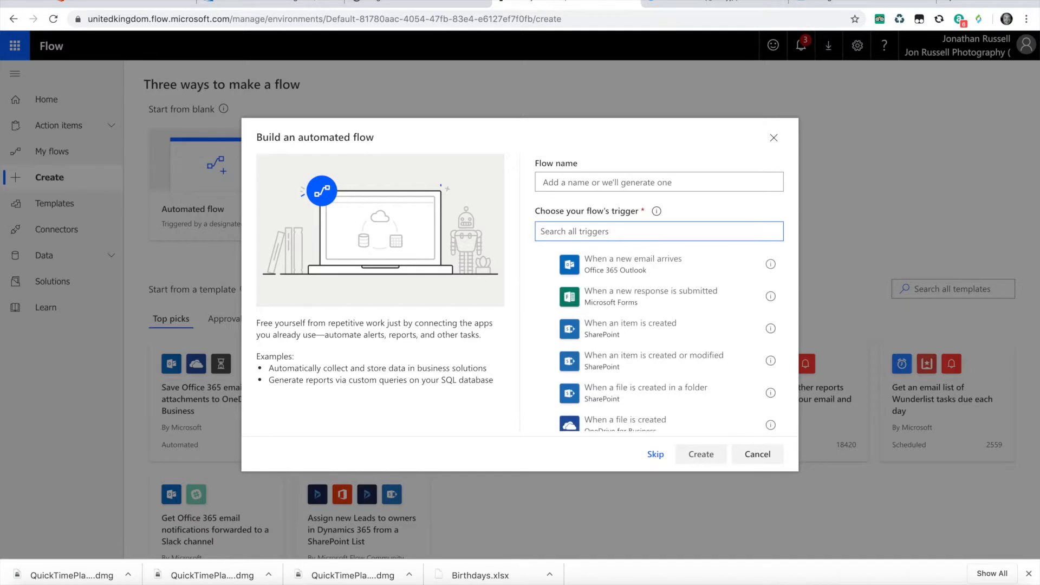
- Create the automated flow with the SharePoint trigger "When an item is created"
click(617, 333)
click(701, 454)
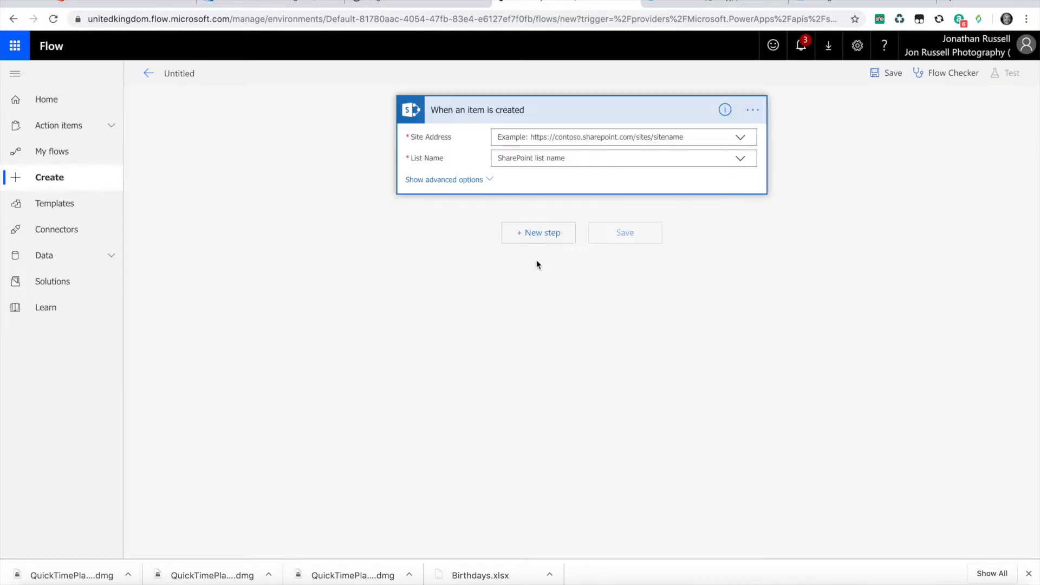
- Add a new step after the trigger using the Computer Vision API action Describe Image URL
click(546, 237)
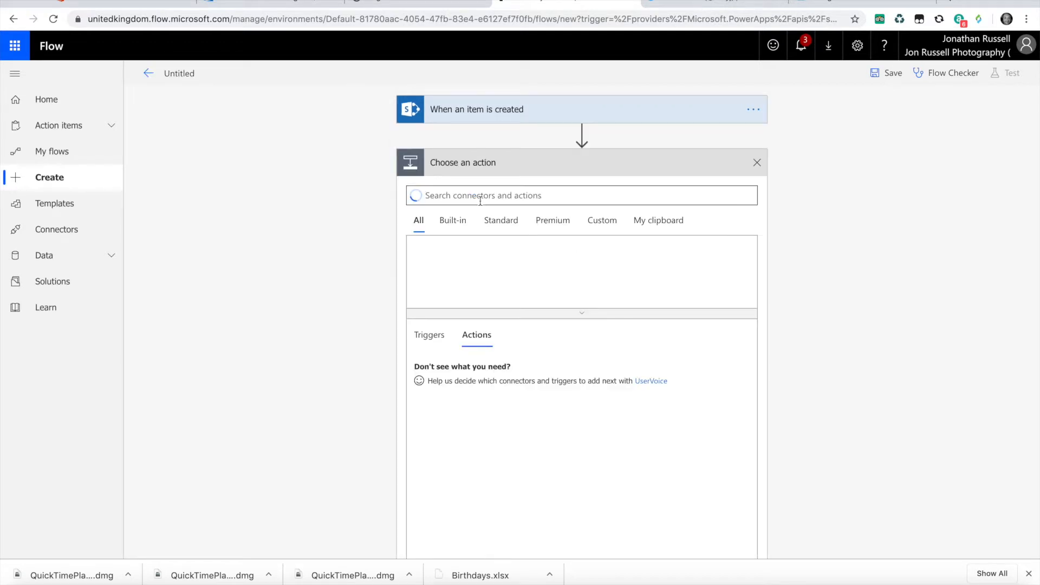
text(computer vision)
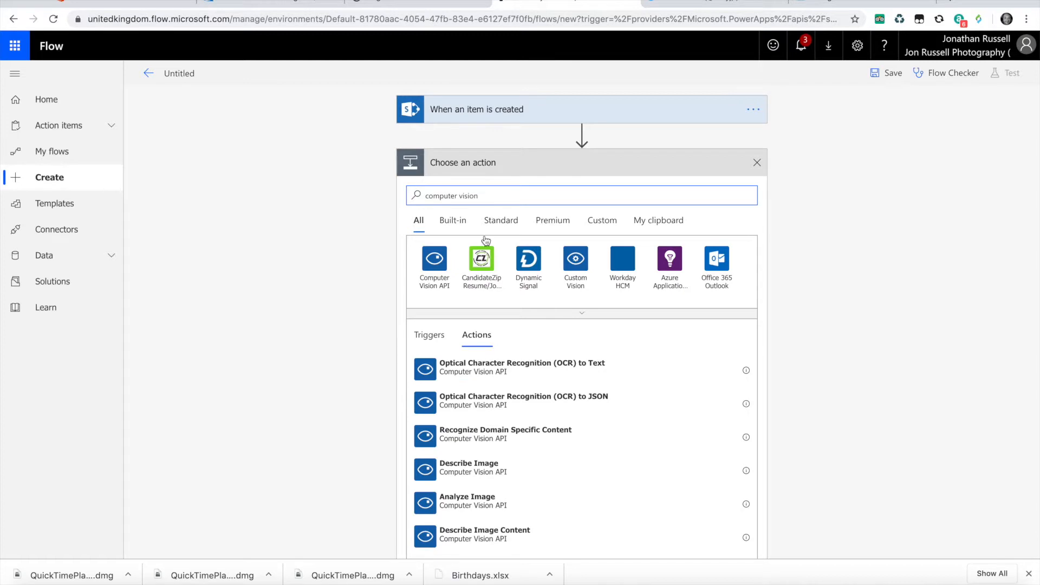
click(435, 264)
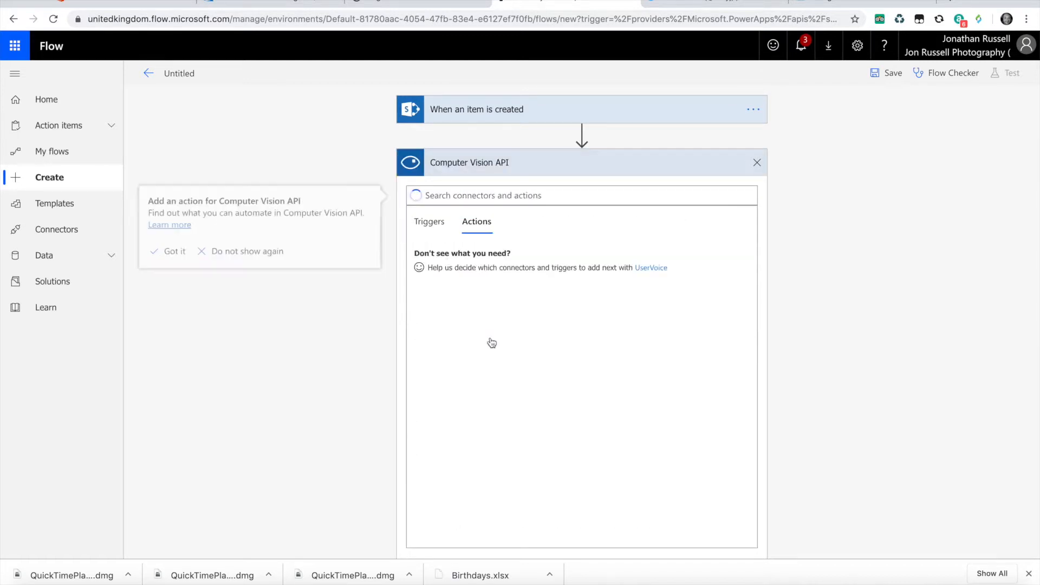
click(629, 353)
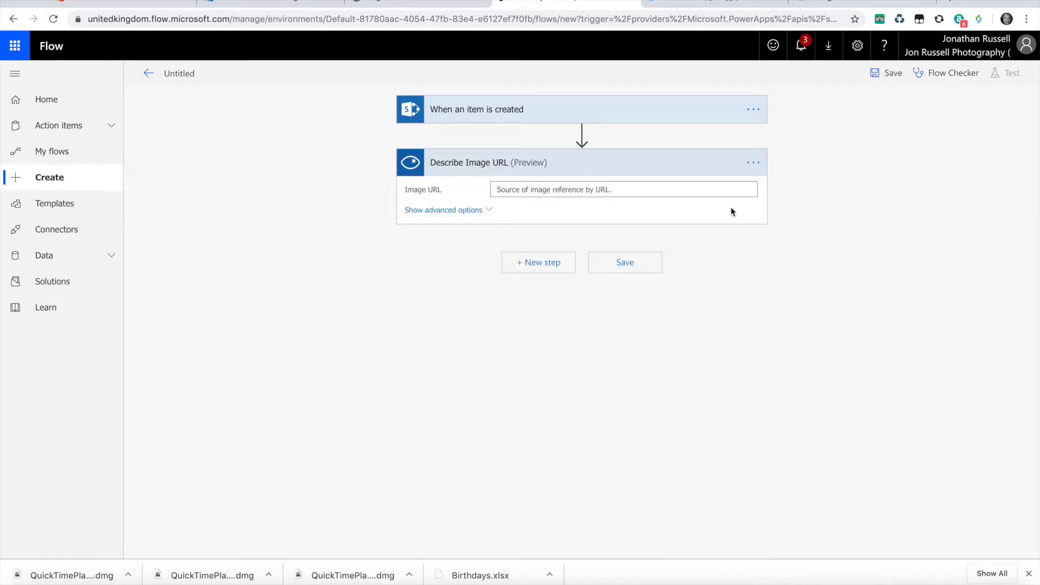
- Show the available connections for the Describe Image URL action
click(752, 163)
click(833, 310)
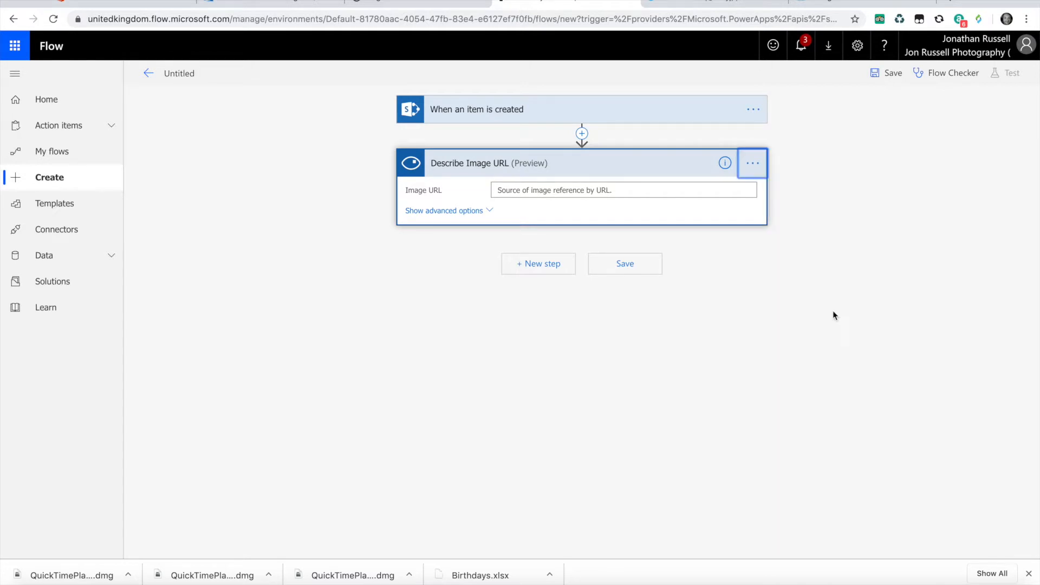
click(755, 171)
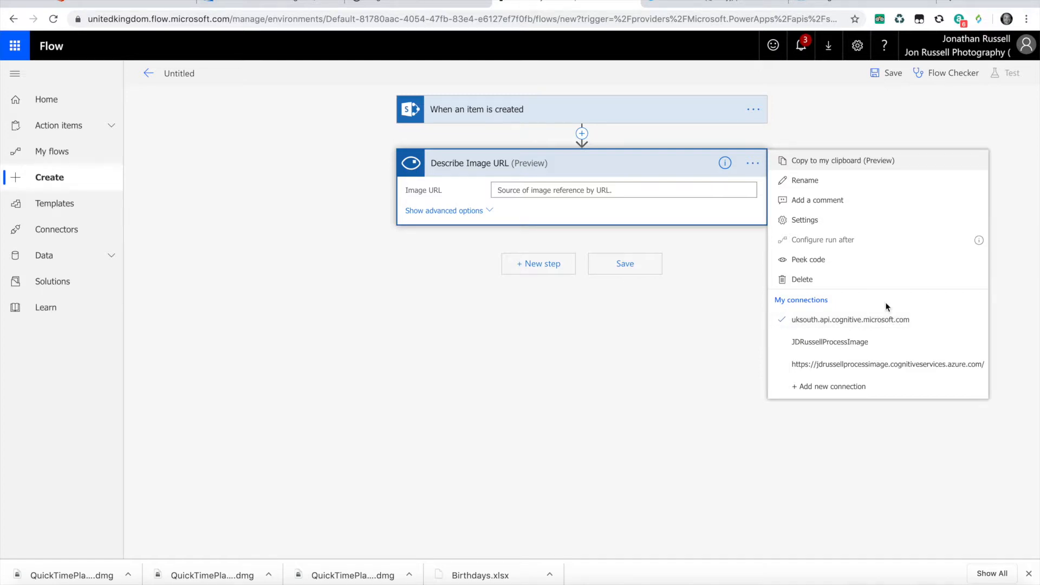
- Switch to the Azure portal and show the Keys page of the Computer Vision resource
click(293, 5)
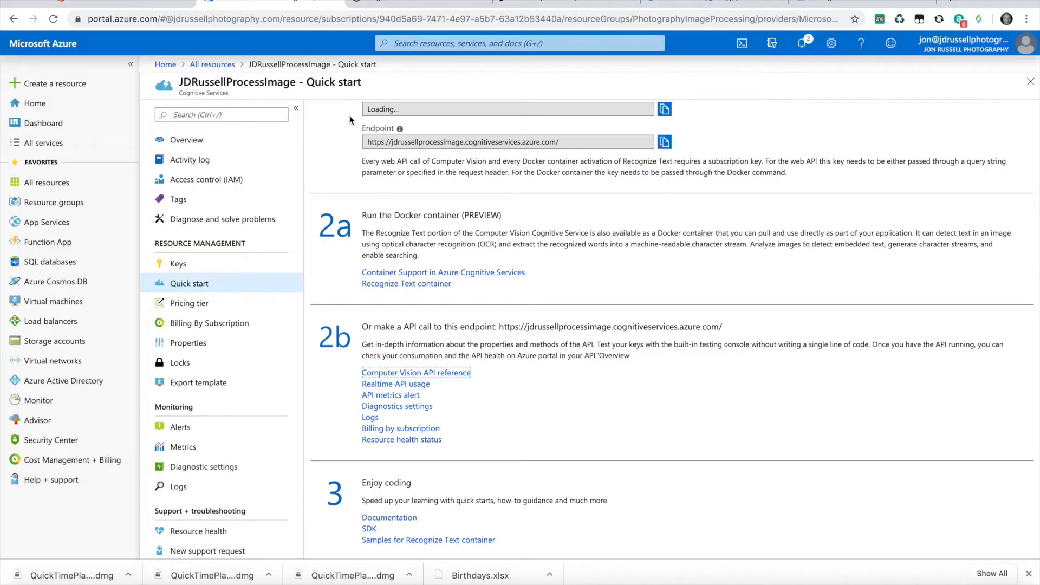
scroll(388, 157, up, 1)
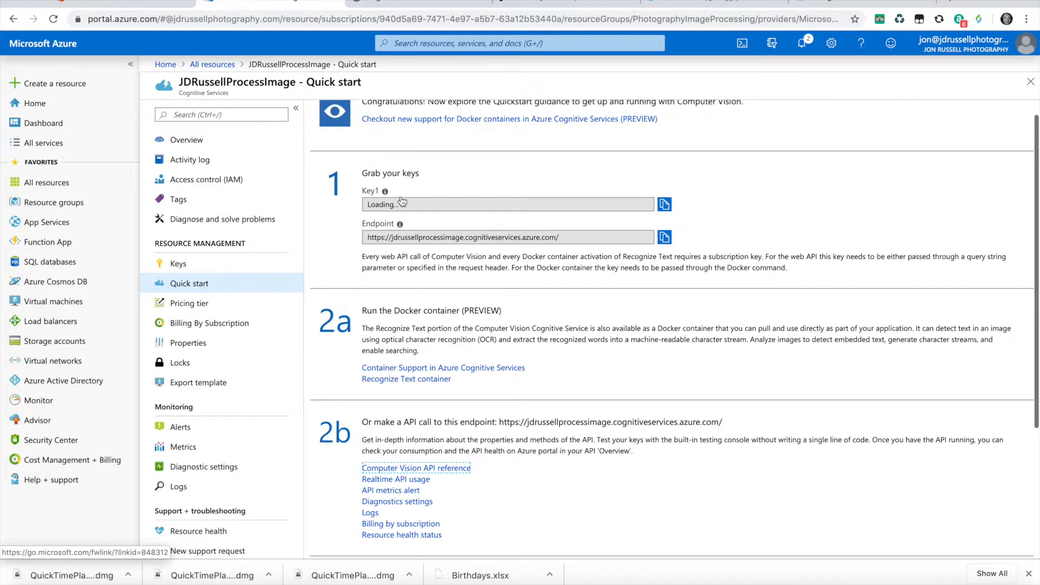
click(179, 264)
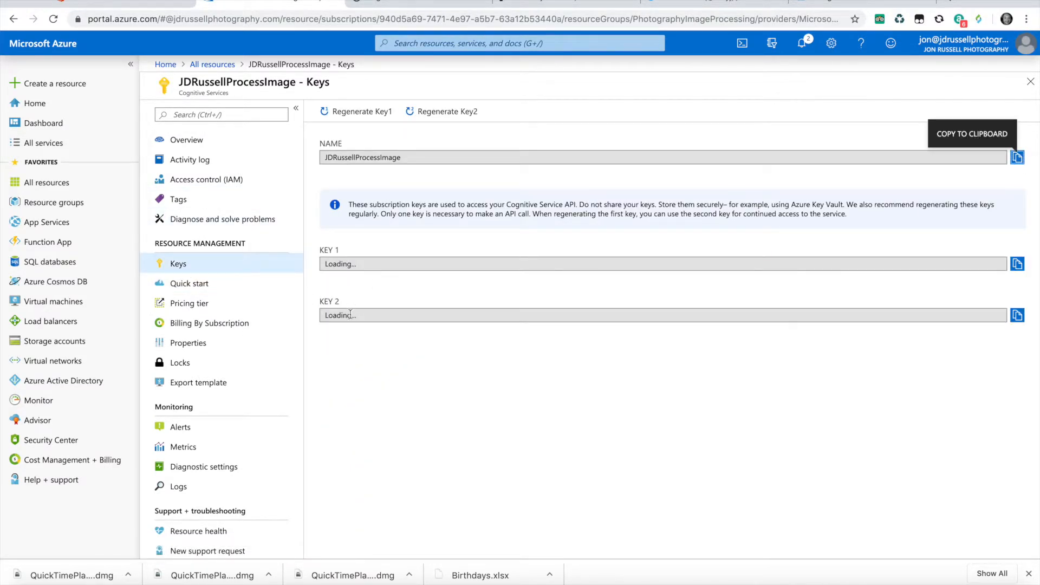
click(357, 266)
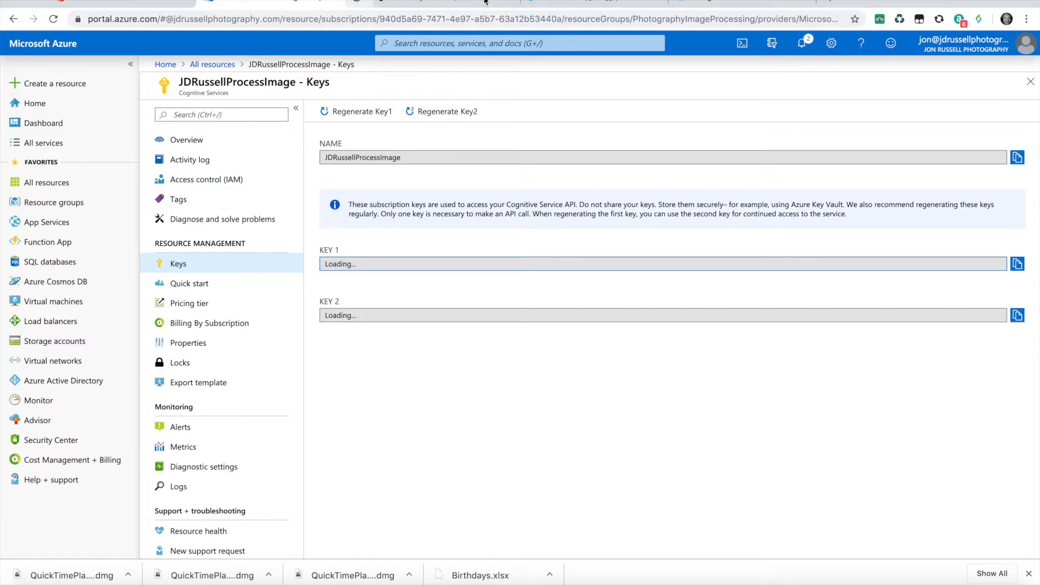
- Return to Flow, leave the untitled flow and open the existing flow "Image process main" for editing
click(465, 4)
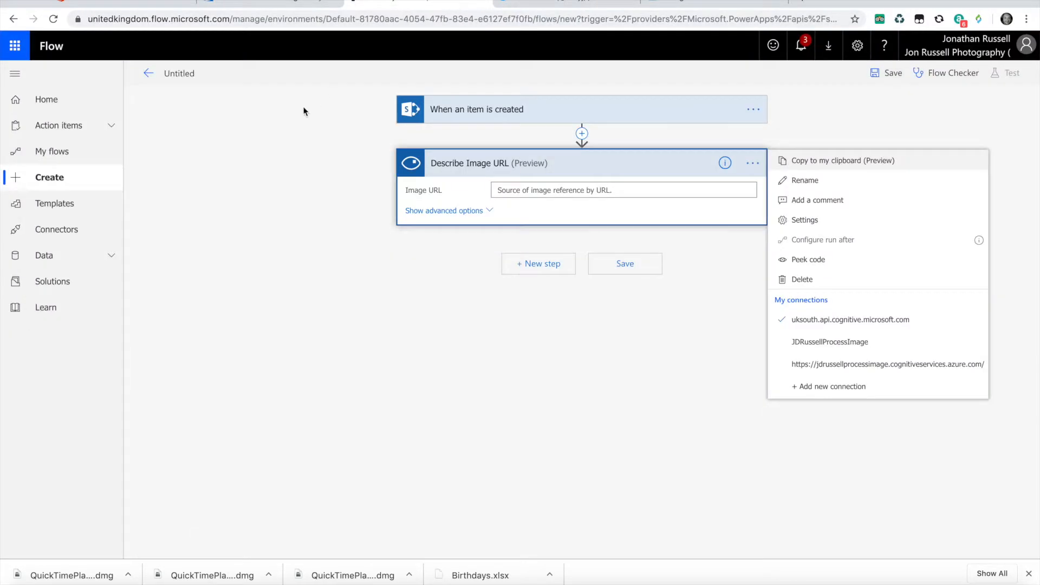
click(65, 106)
click(598, 186)
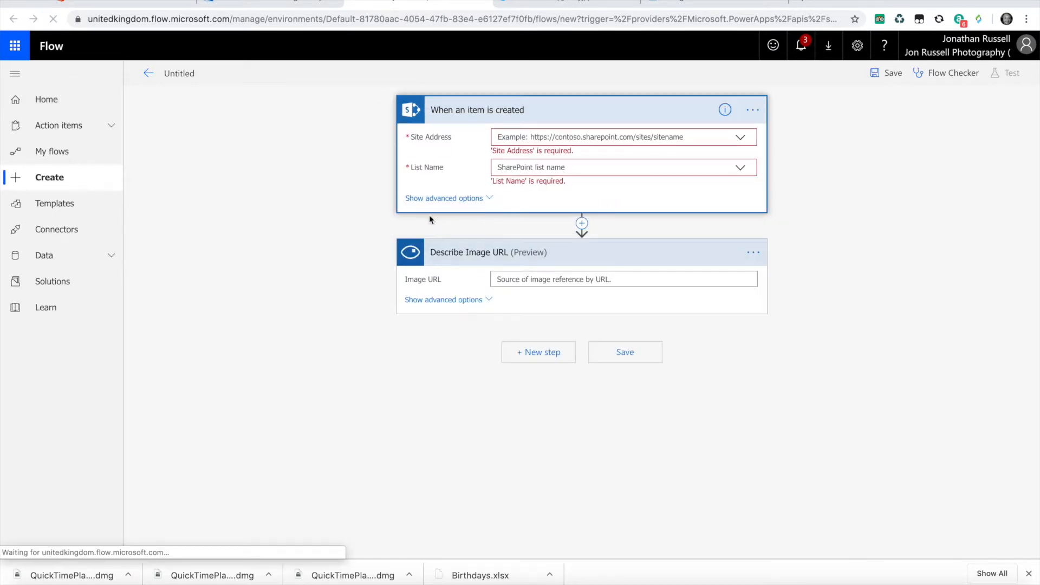
click(60, 154)
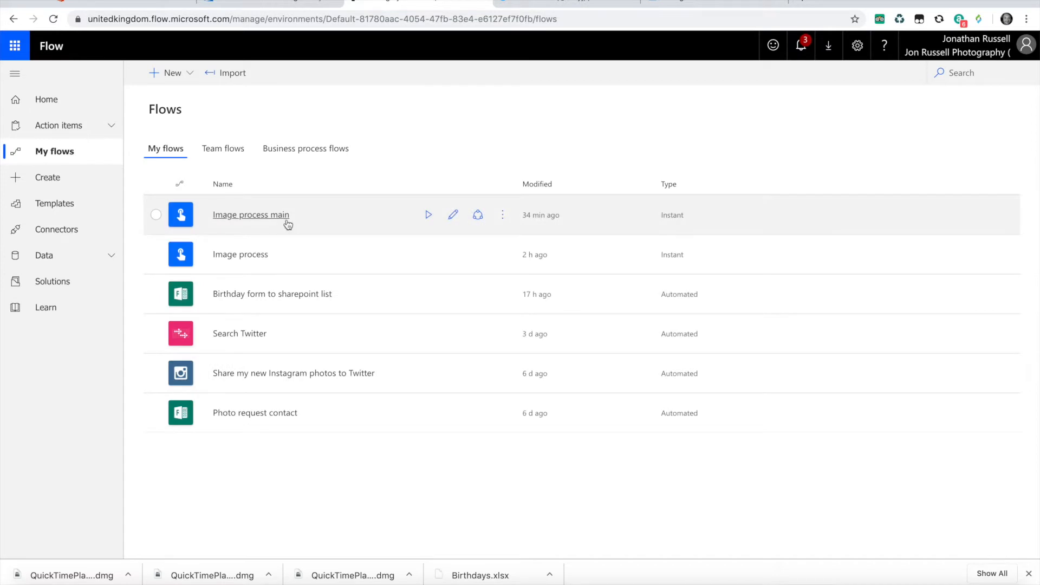
click(274, 221)
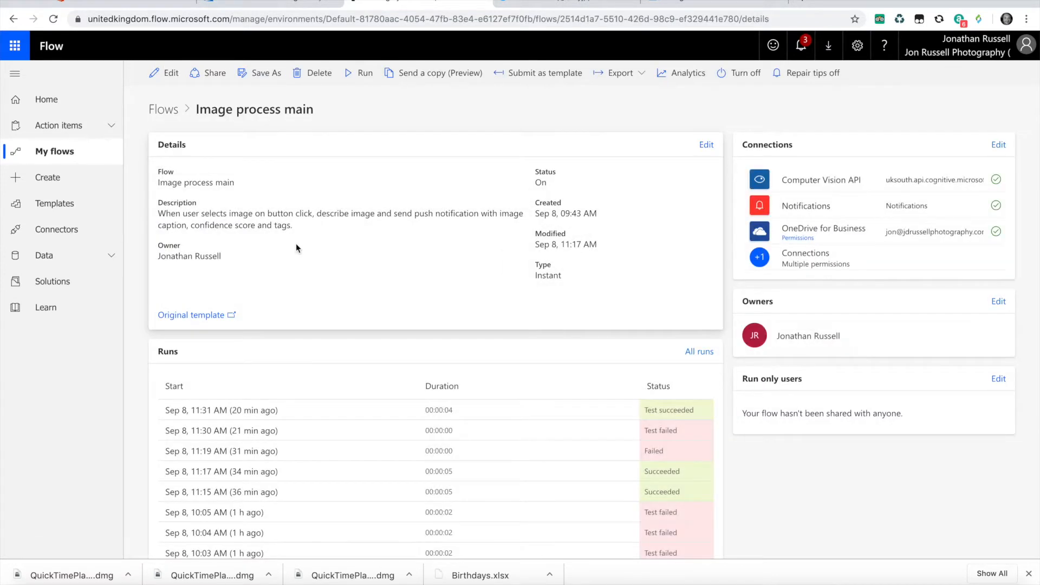
click(164, 73)
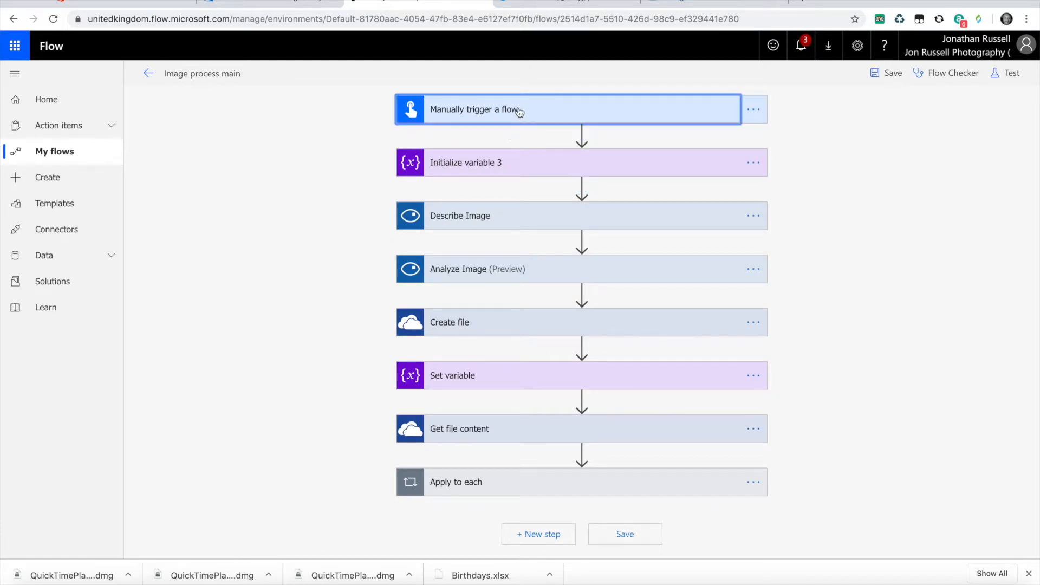
- Expand the manual trigger and the Initialize variable 3 action to view their inputs
click(517, 111)
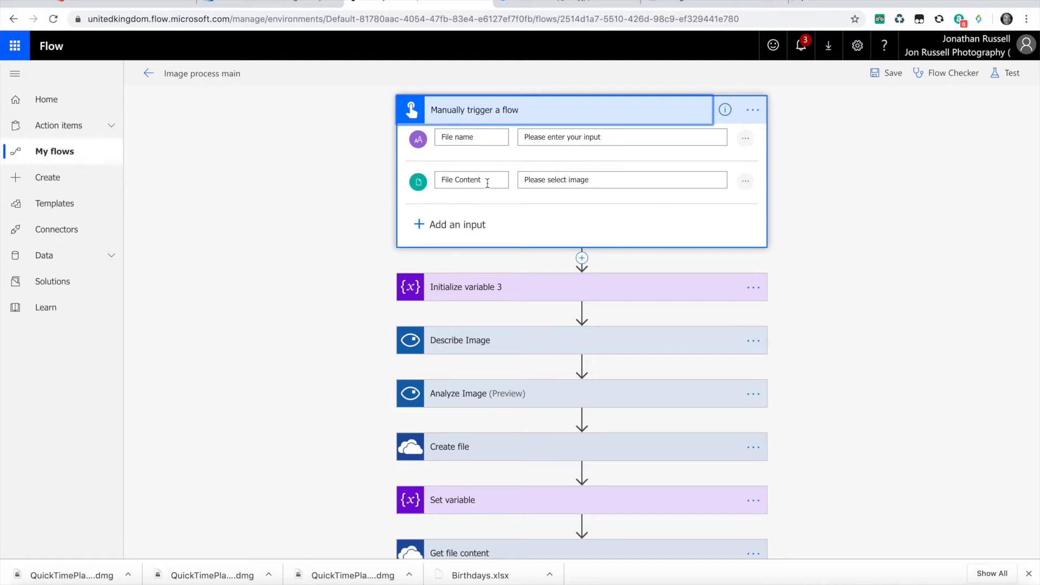
click(524, 289)
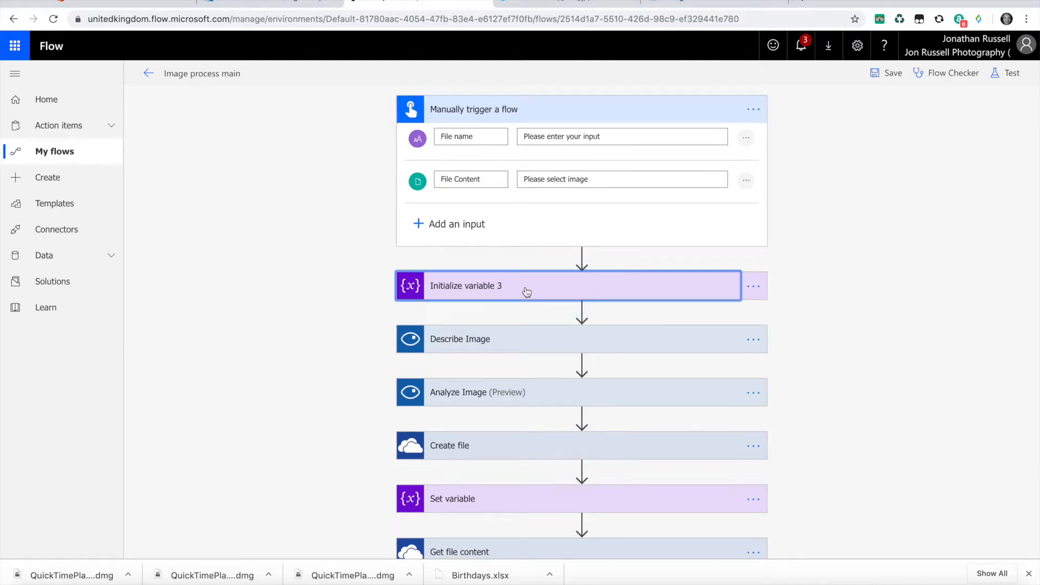
scroll(525, 284, down, 1)
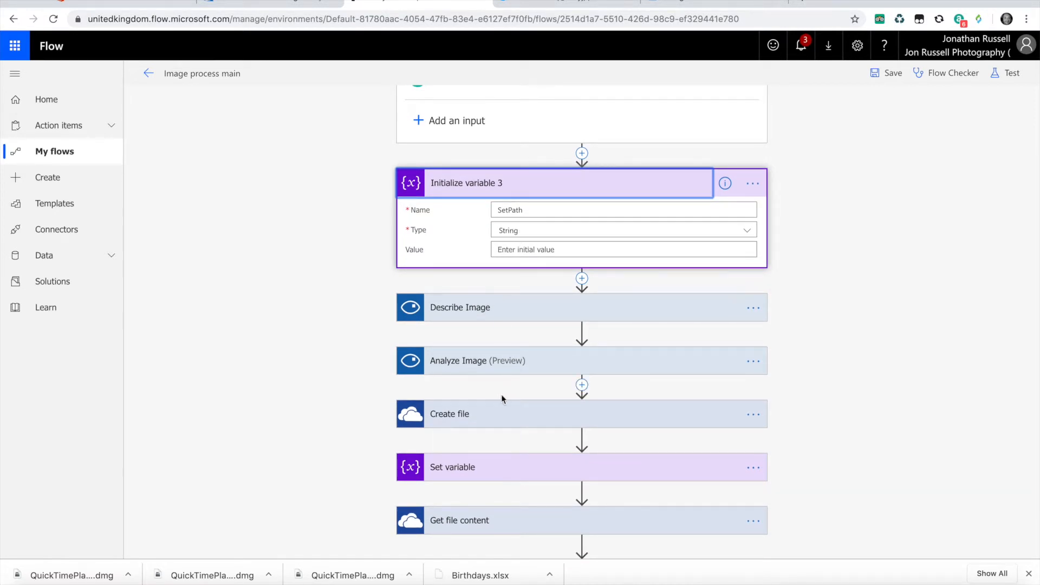
- Expand the Create file, Describe Image and Analyze Image actions to show their settings
click(464, 415)
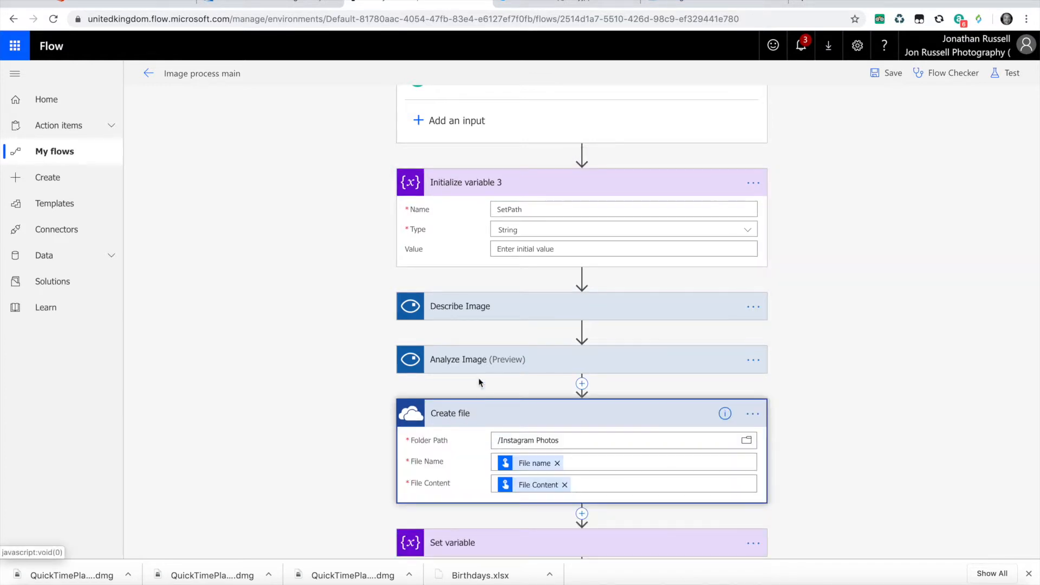
click(489, 307)
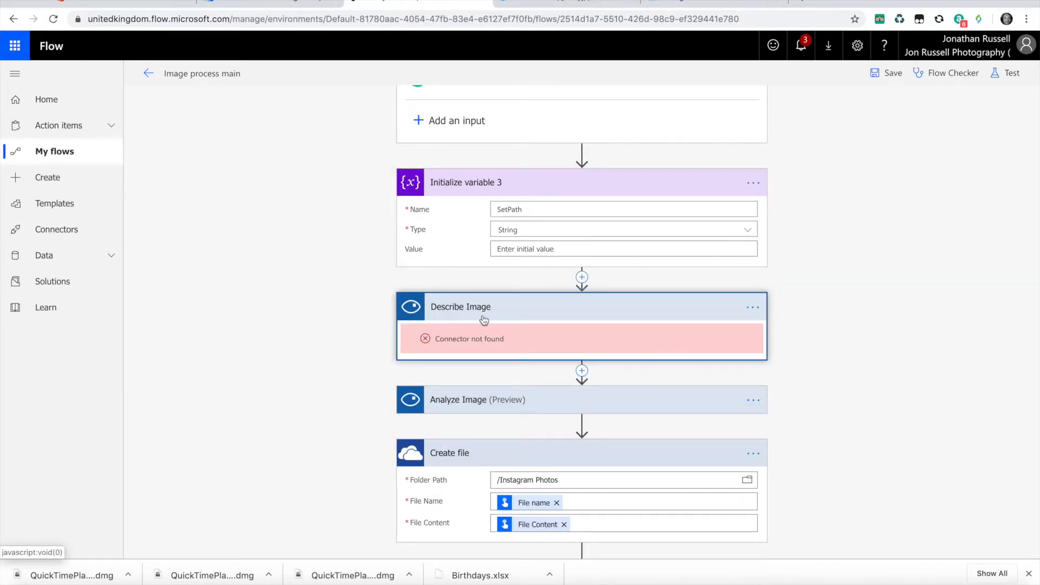
click(515, 403)
scroll(516, 400, down, 2)
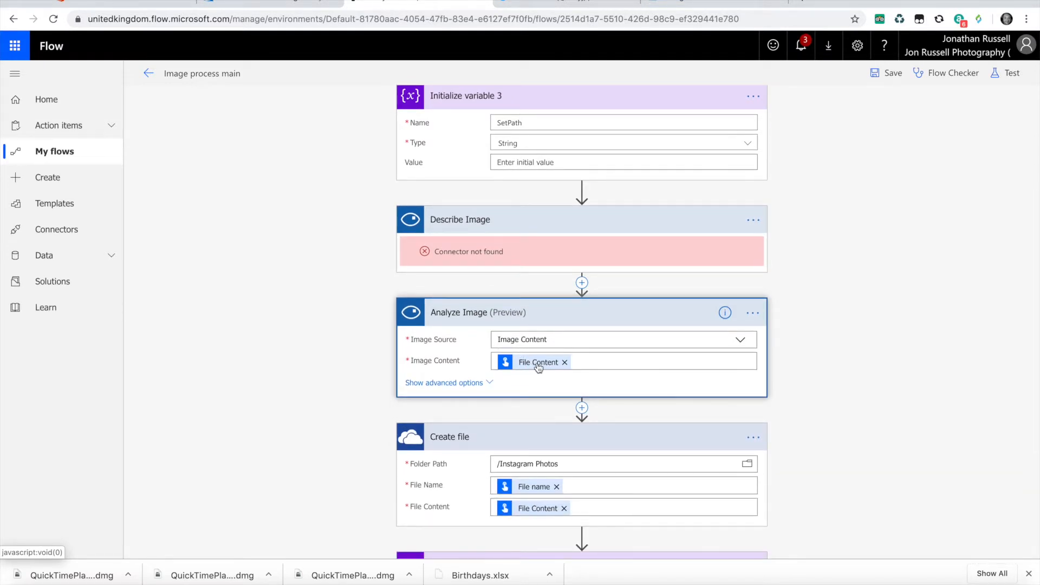
scroll(538, 366, up, 3)
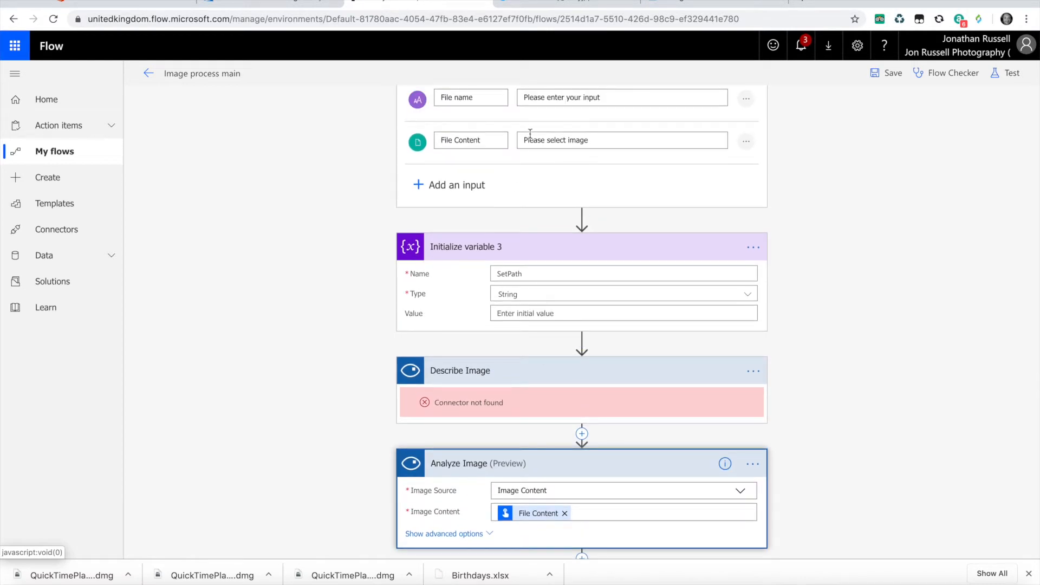
- Compare the trigger's File Content input with its use in the Analyze Image and Create file actions
click(531, 136)
scroll(525, 161, down, 6)
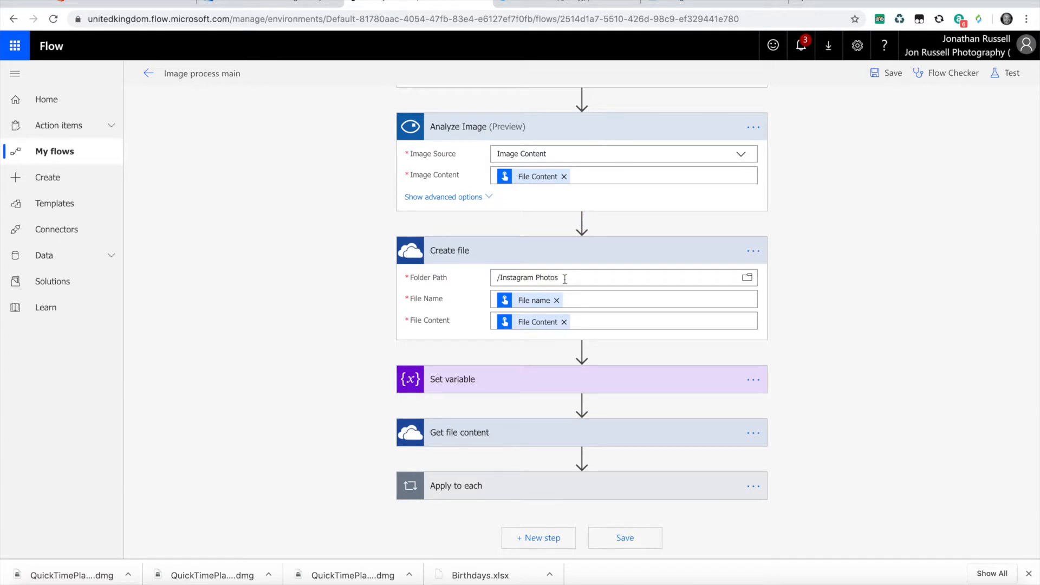
scroll(530, 271, up, 7)
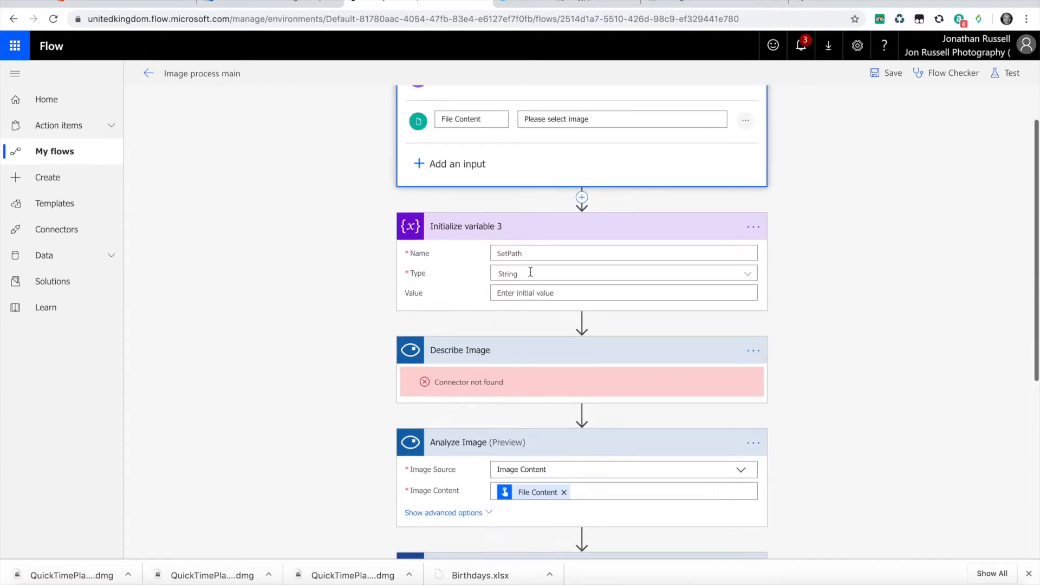
scroll(476, 138, down, 6)
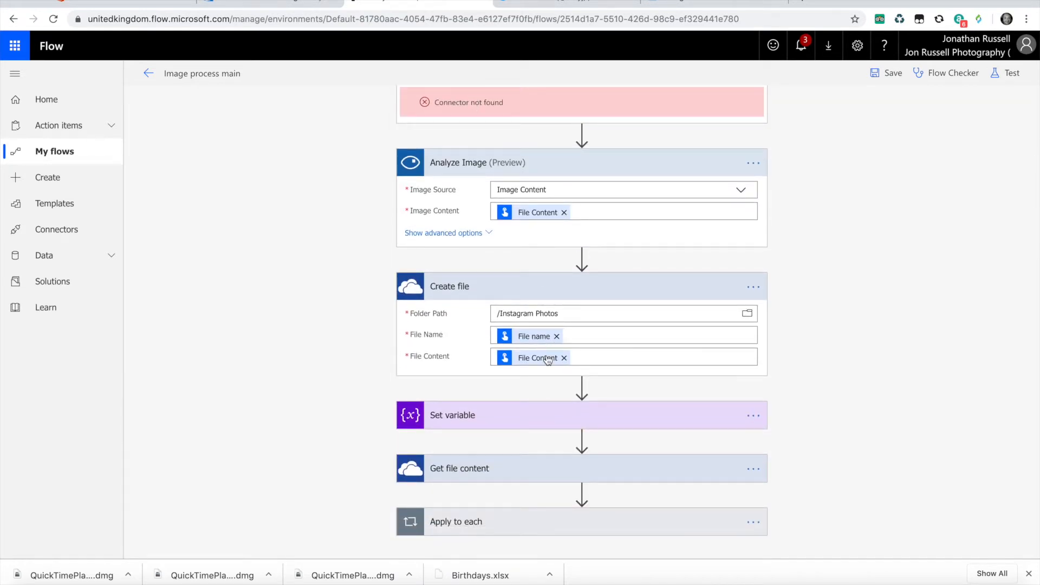
scroll(547, 360, up, 3)
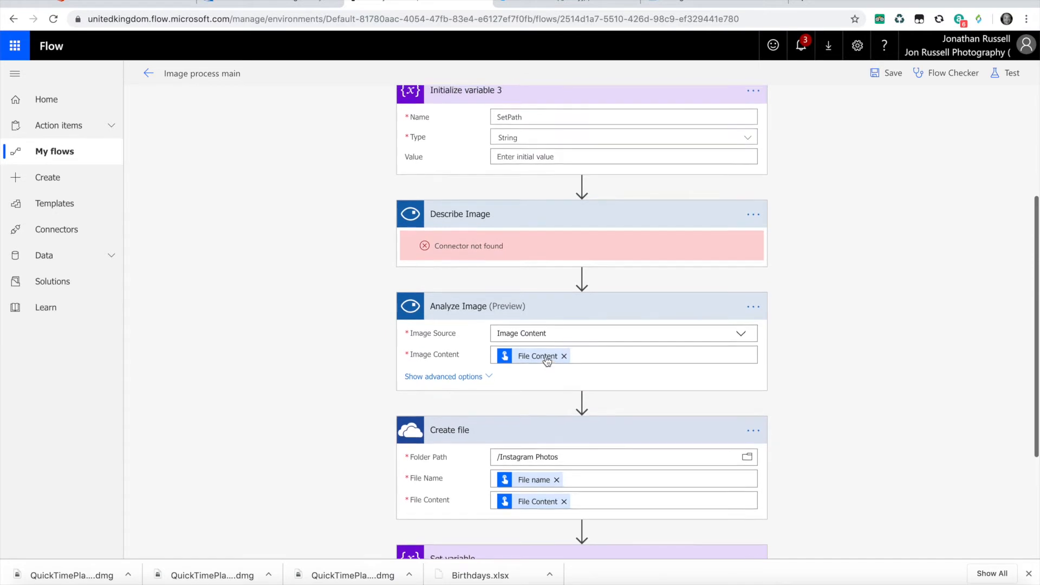
scroll(547, 360, down, 3)
- Expand the Set variable and Get file content actions to show how the SetPath variable is used
click(549, 377)
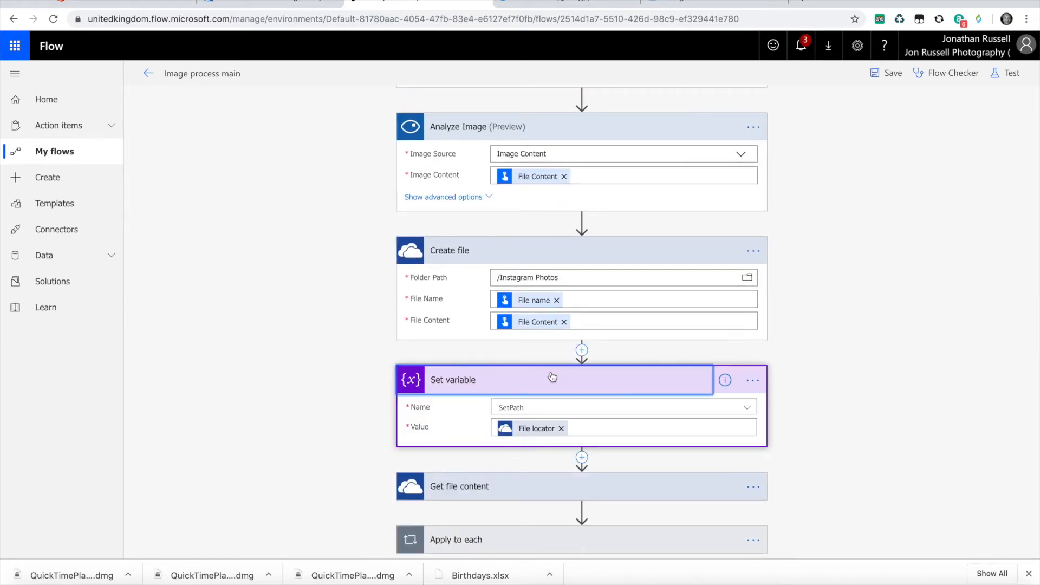
scroll(535, 428, down, 1)
click(535, 428)
scroll(536, 428, down, 1)
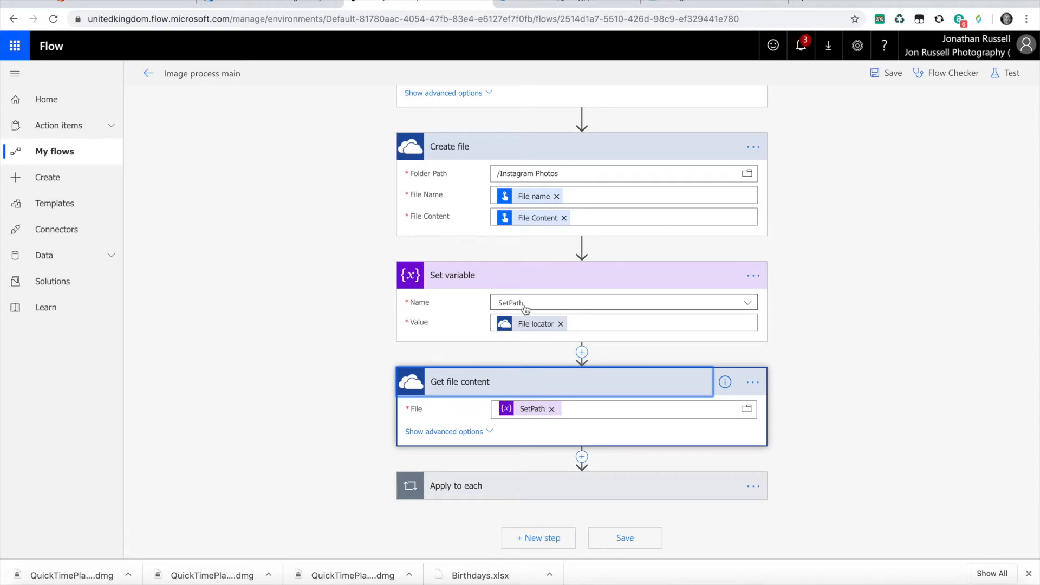
- Expand the Apply to each loop and its Post a tweet action, and inspect the caption output and tweet text
click(556, 485)
scroll(557, 483, down, 4)
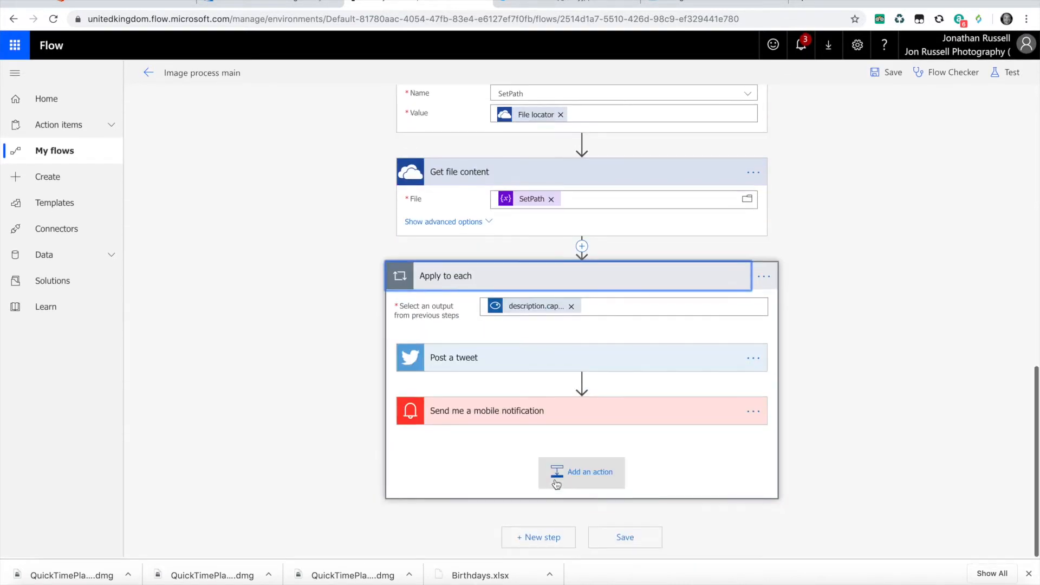
click(521, 353)
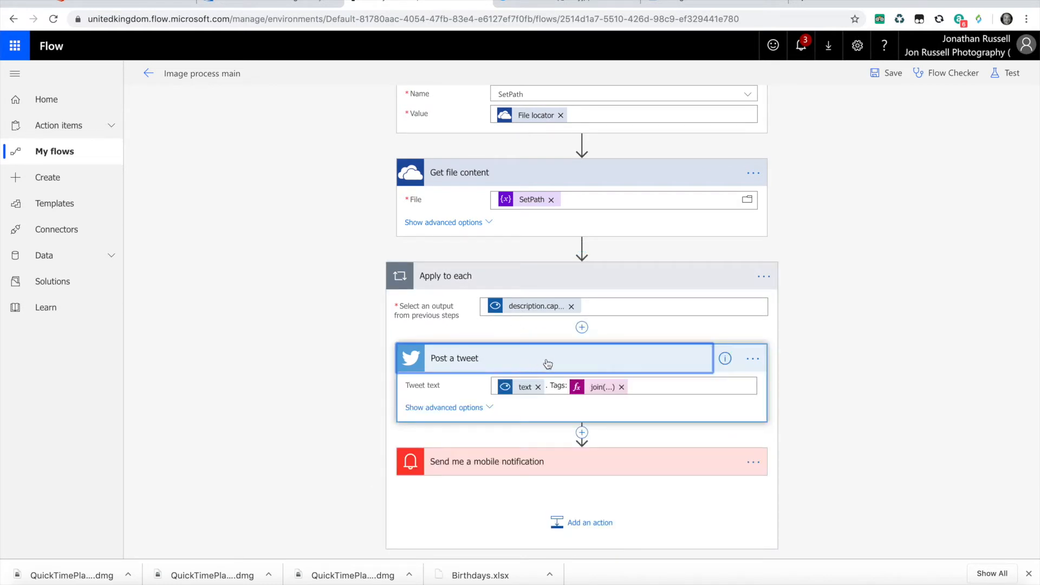
click(536, 308)
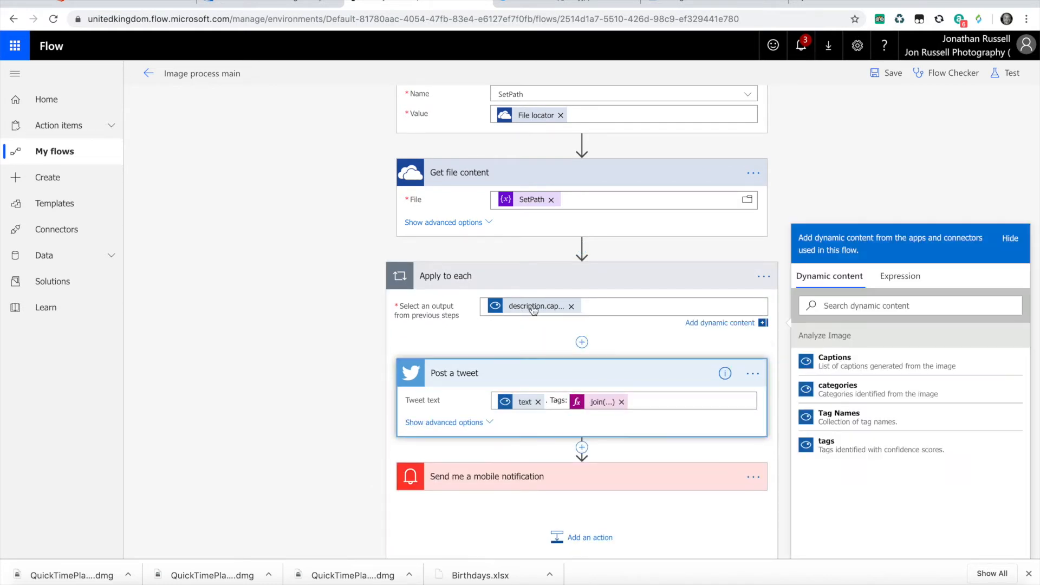
click(522, 406)
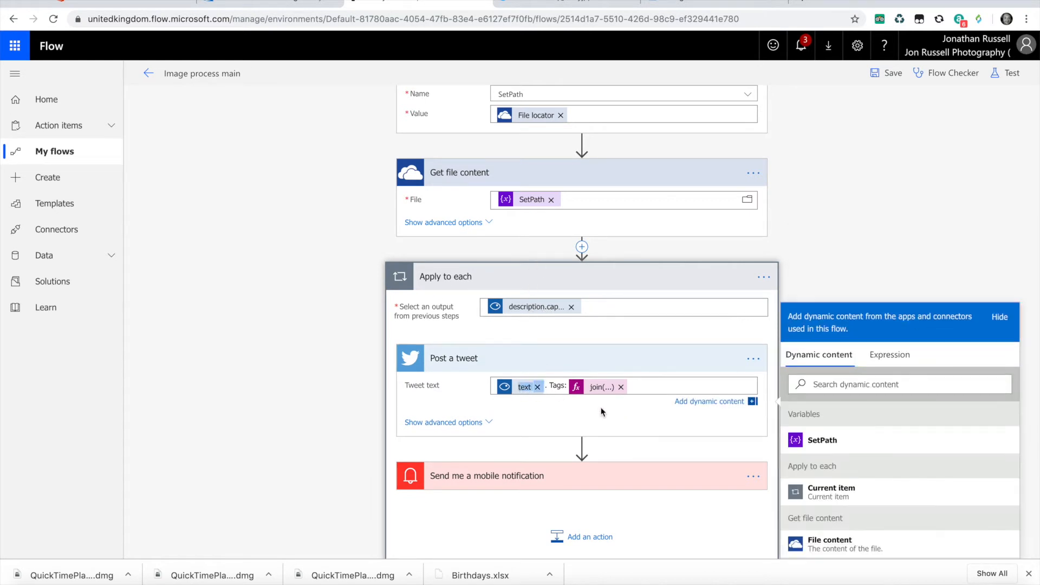
- Examine the full join expression that supplies the tags in the tweet text
click(600, 387)
scroll(865, 385, right, 2)
scroll(866, 385, left, 2)
scroll(866, 385, right, 3)
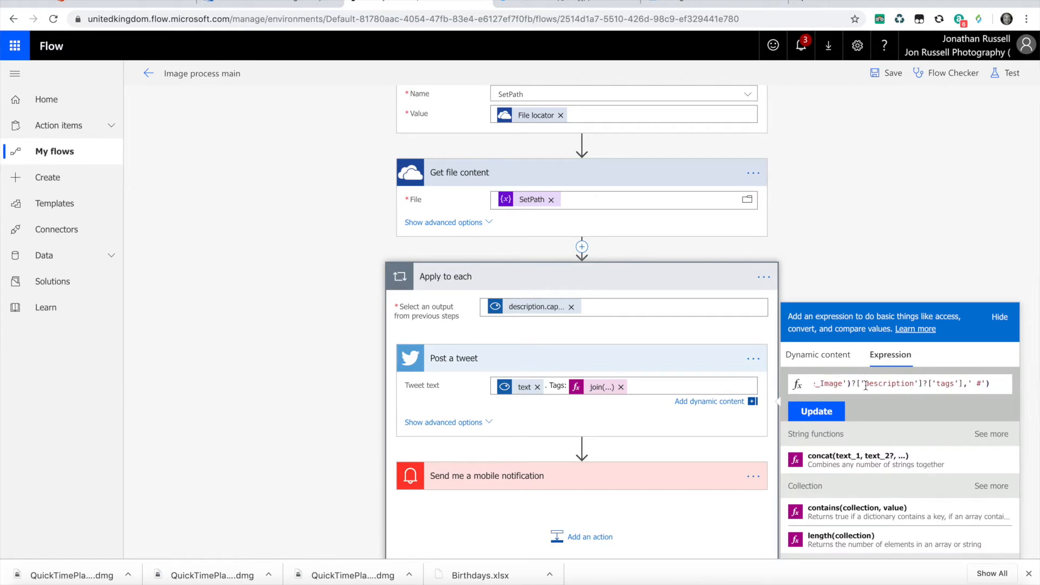
scroll(866, 385, left, 3)
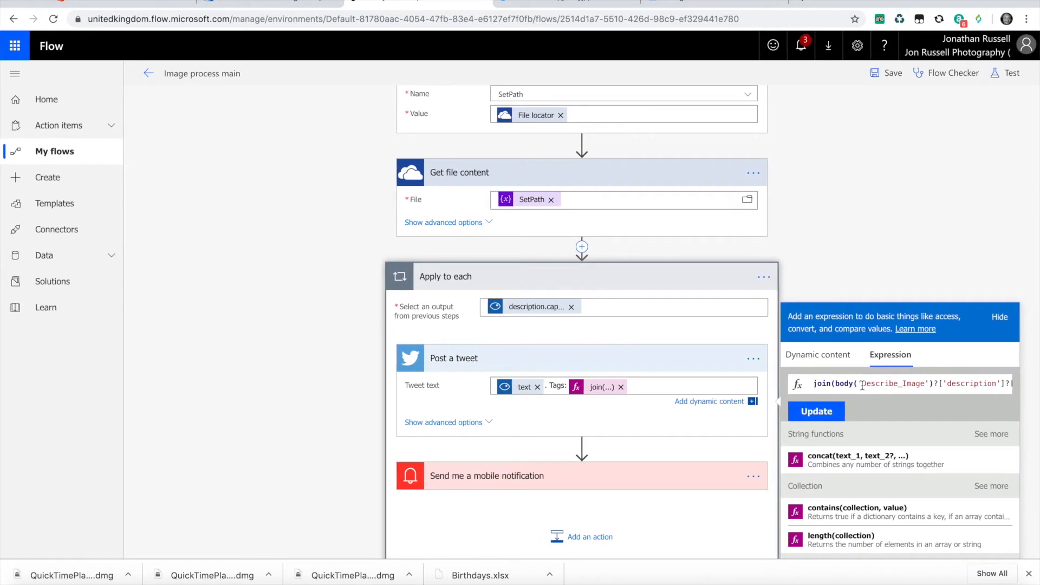
- Start a test of the flow using the option "I'll perform the trigger action"
scroll(594, 386, up, 15)
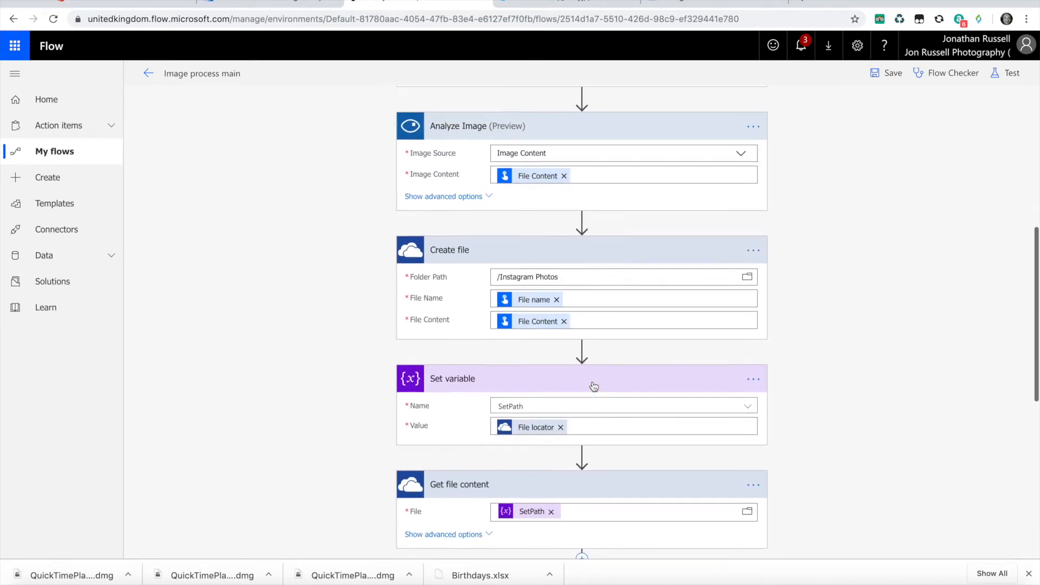
scroll(594, 387, up, 2)
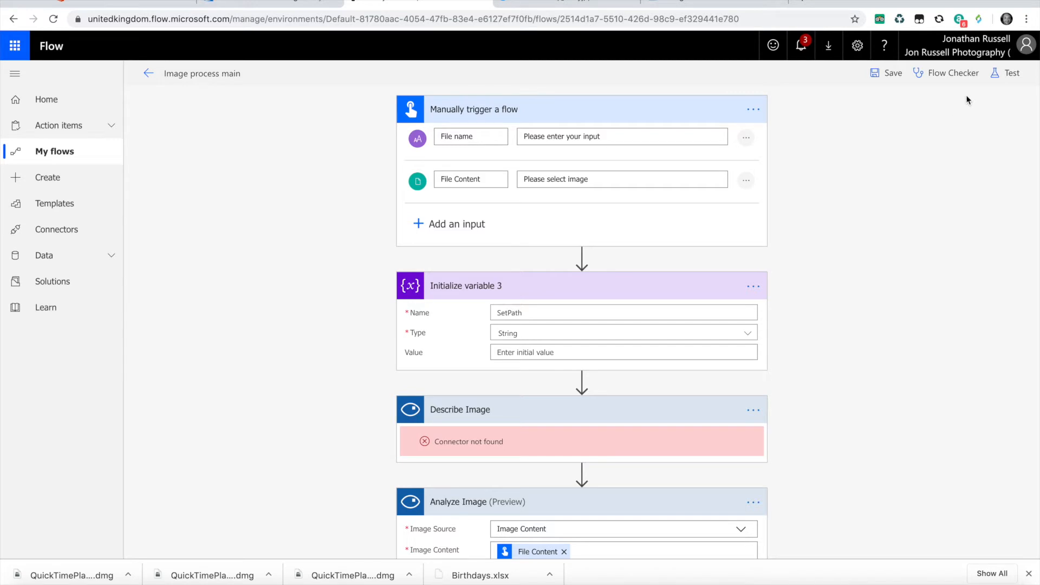
click(1006, 73)
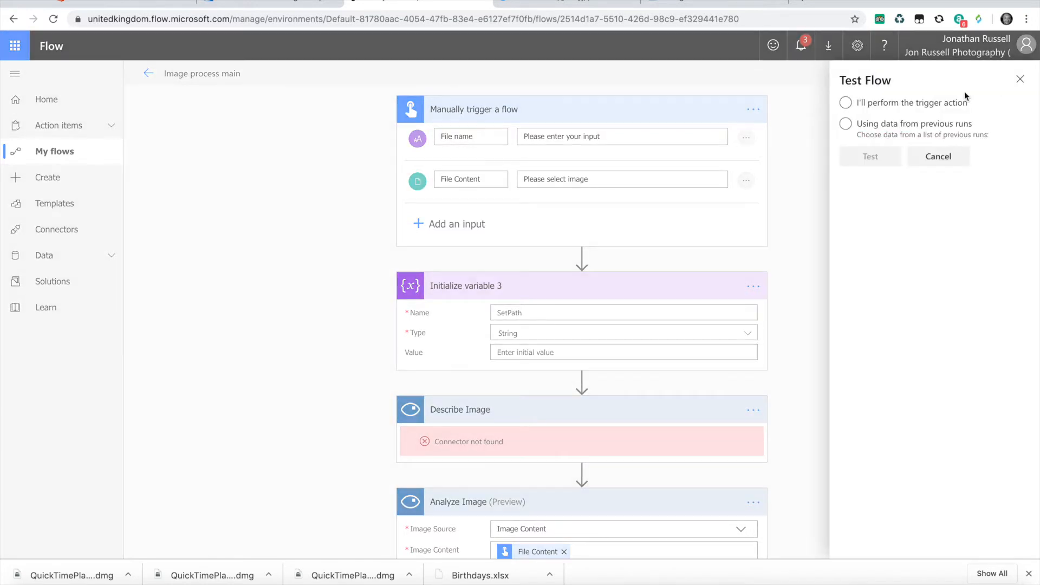
click(861, 106)
click(870, 156)
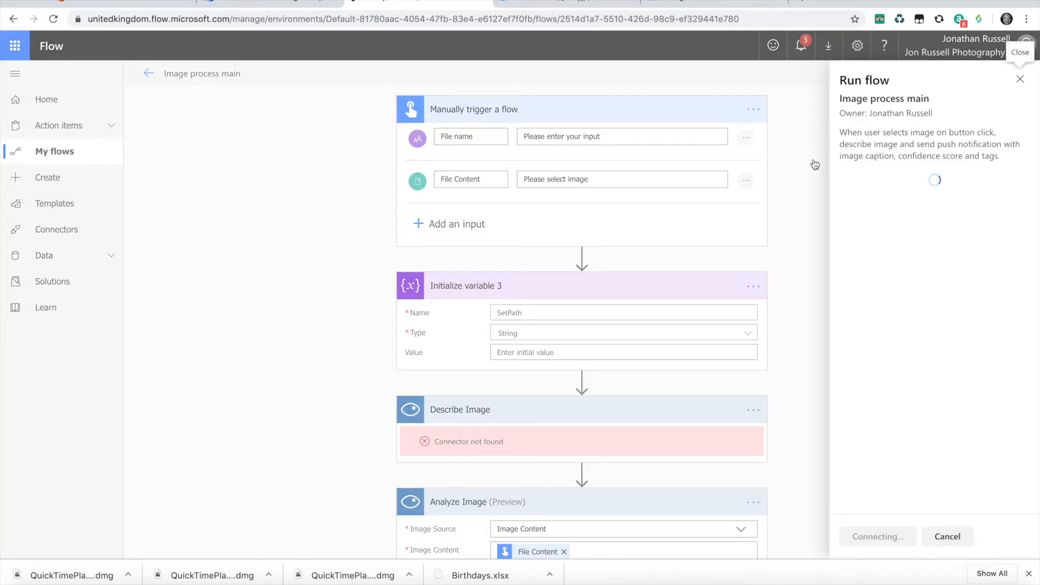
- Import 4.jpg from the apic folder as the File Content and set the File name to "Sunlight on a path"
click(1003, 208)
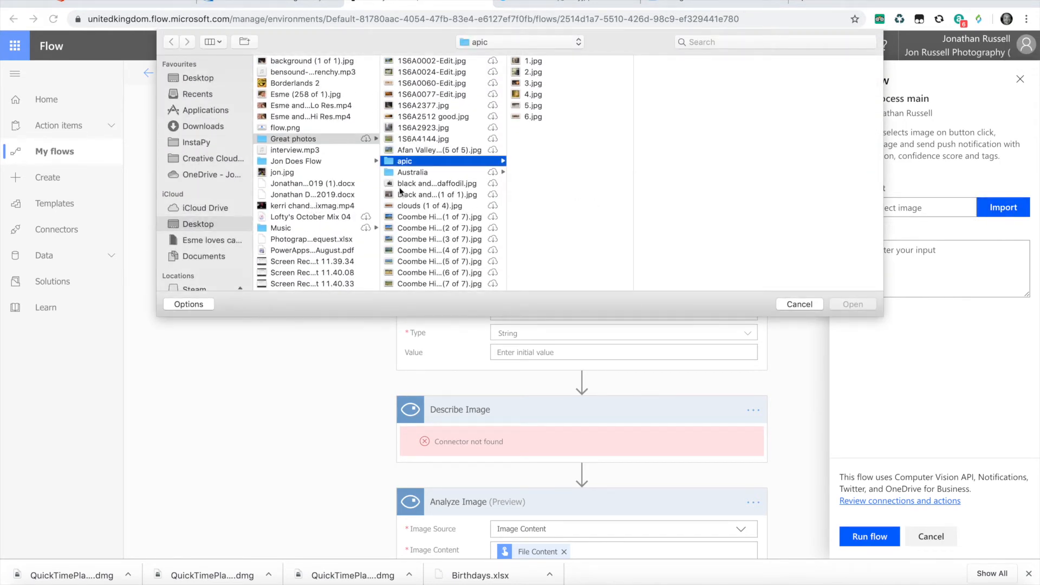
click(531, 62)
click(531, 72)
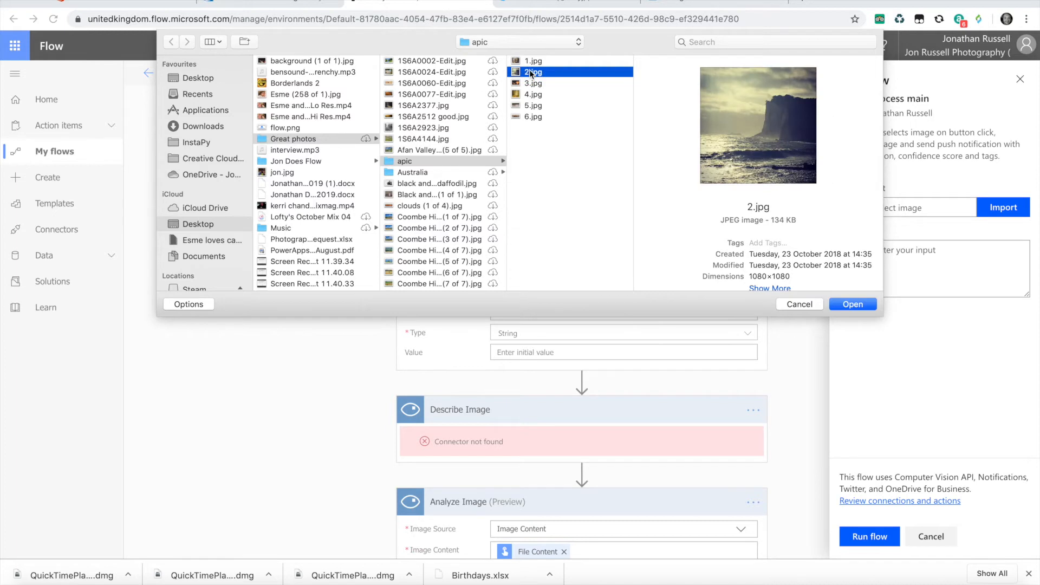
click(529, 83)
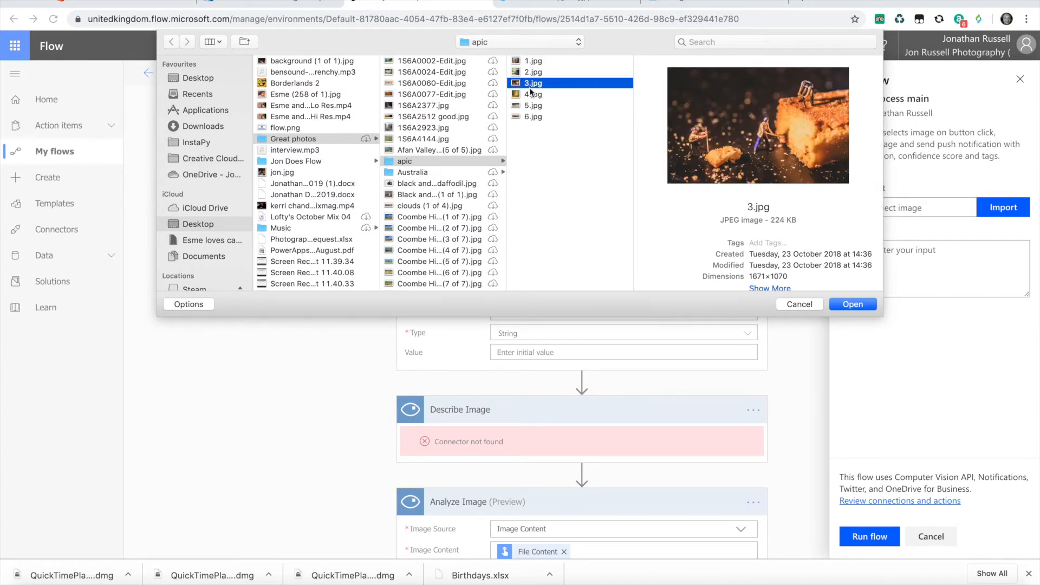
click(528, 94)
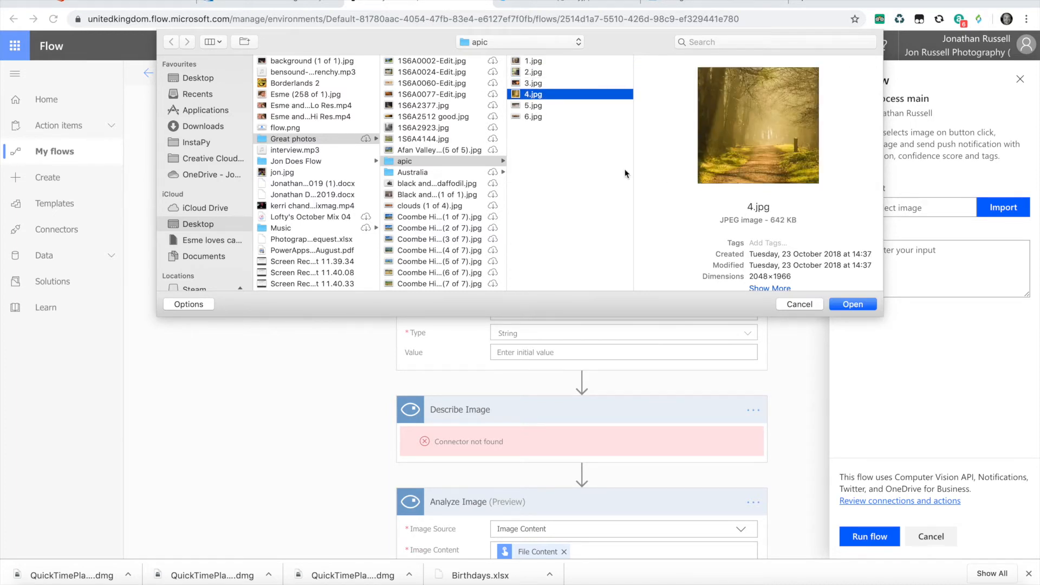
click(851, 304)
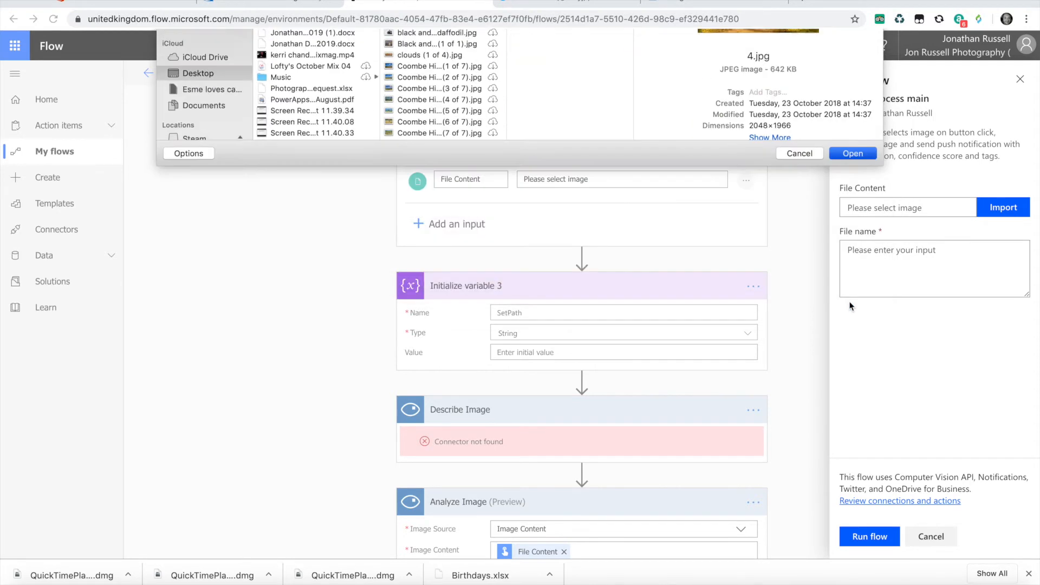
click(878, 275)
text(Sunlight on a path)
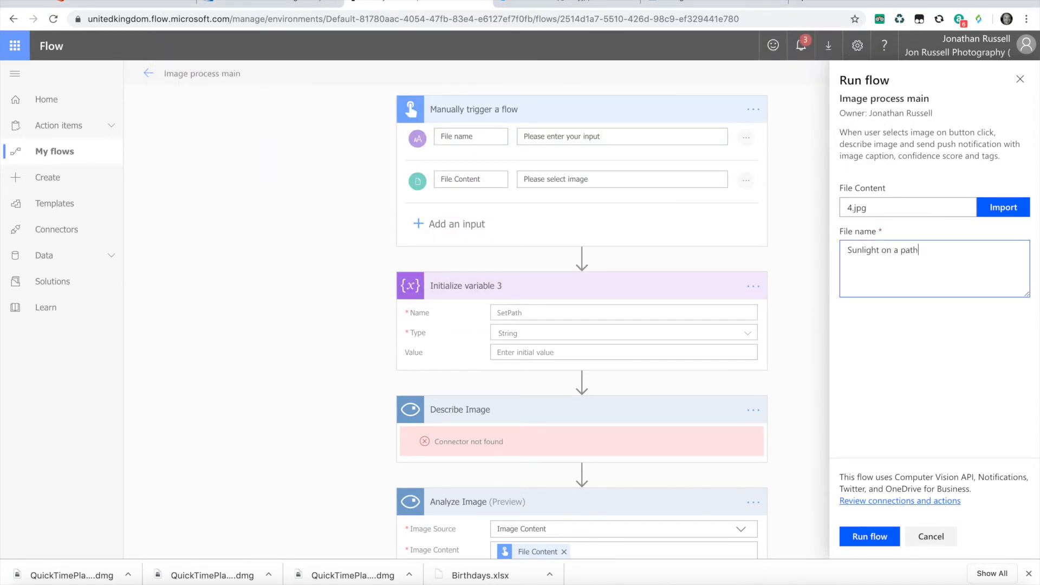
- Run the flow with these inputs and open the details of its newest run
click(874, 537)
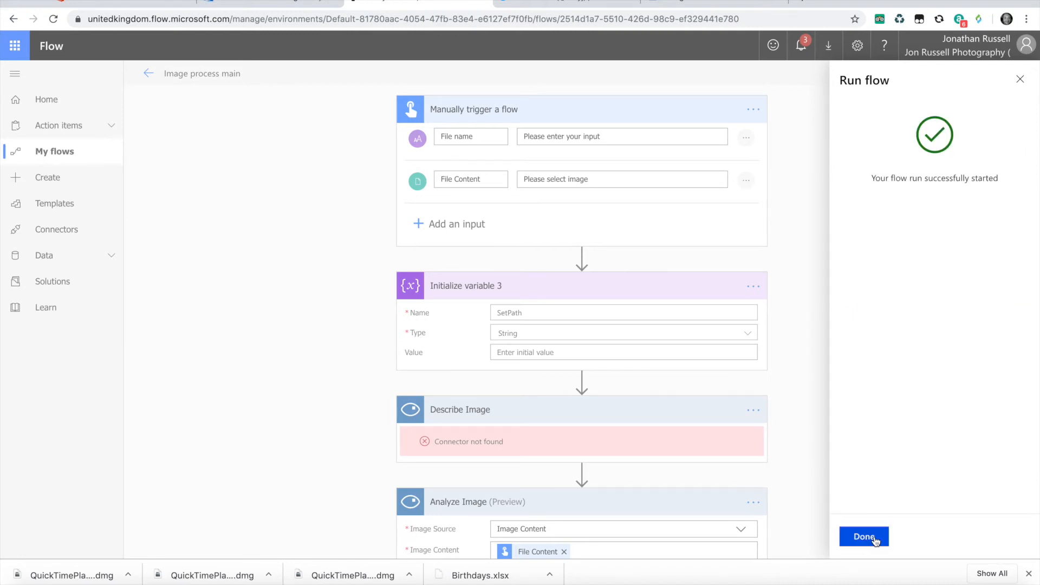
click(874, 536)
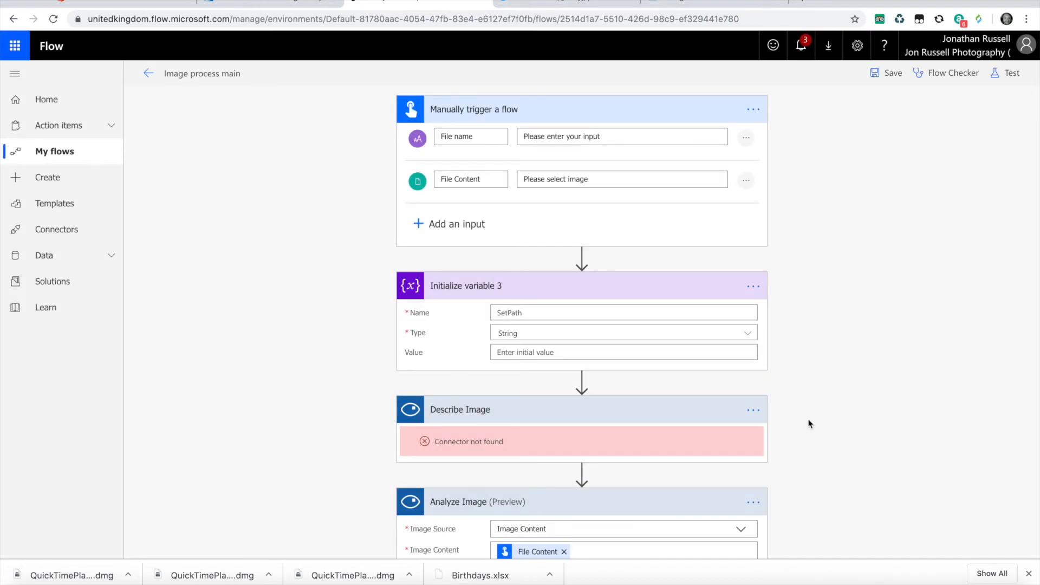
click(147, 73)
click(221, 409)
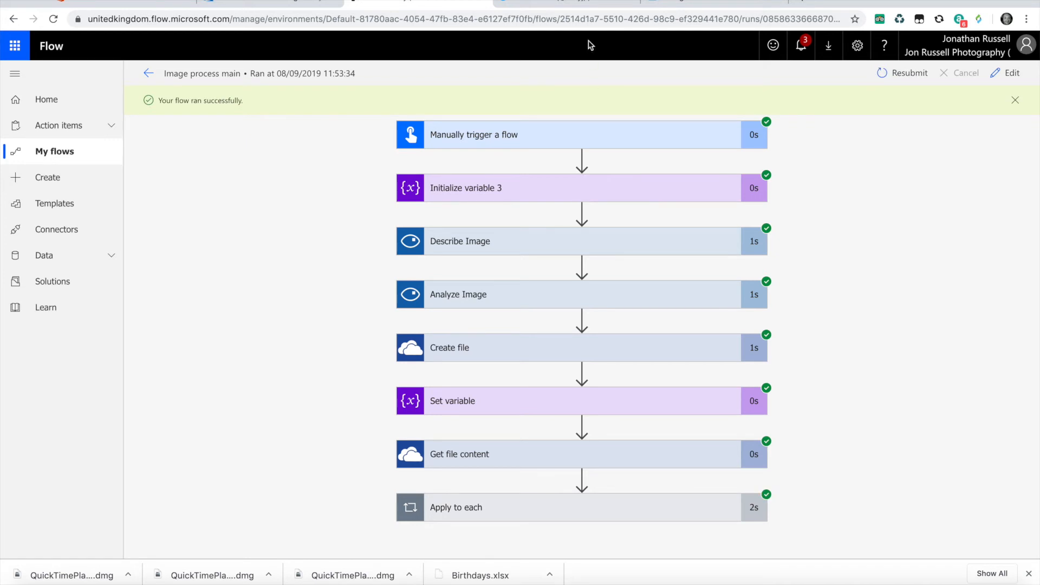
- Switch to the Twitter profile and reload it to load the latest tweets
click(566, 4)
click(491, 19)
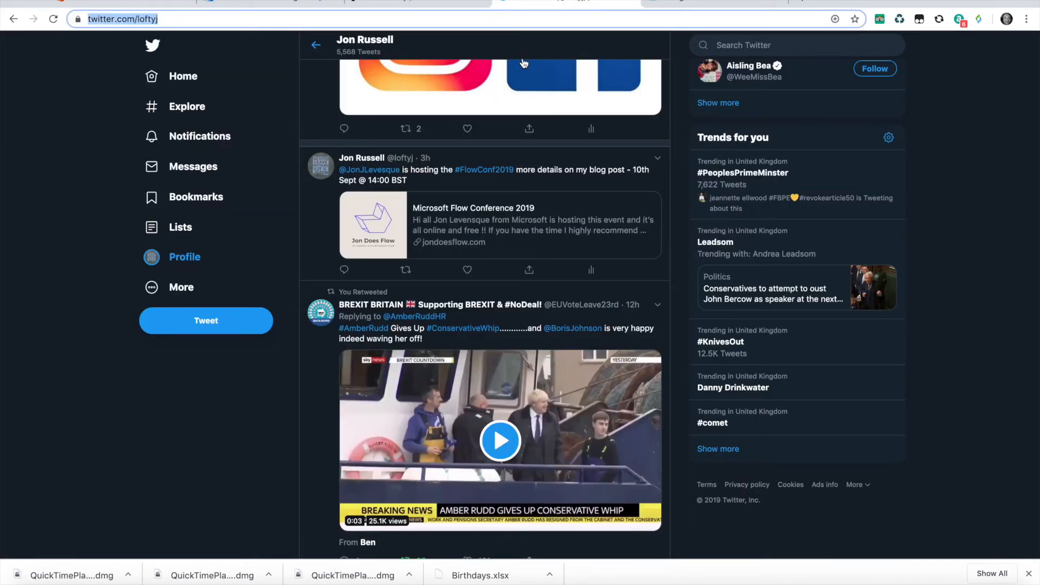
click(477, 24)
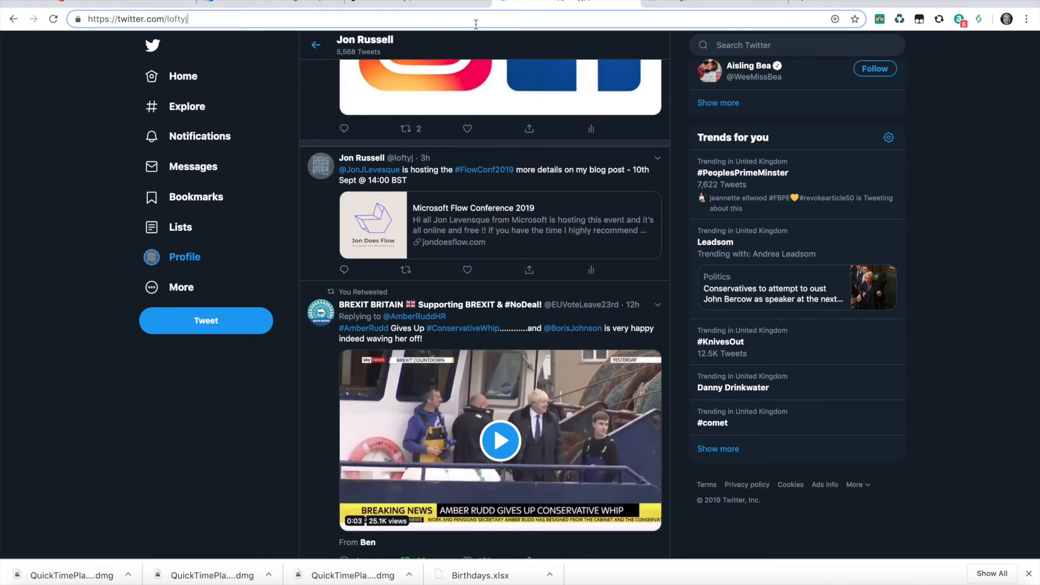
key(Return)
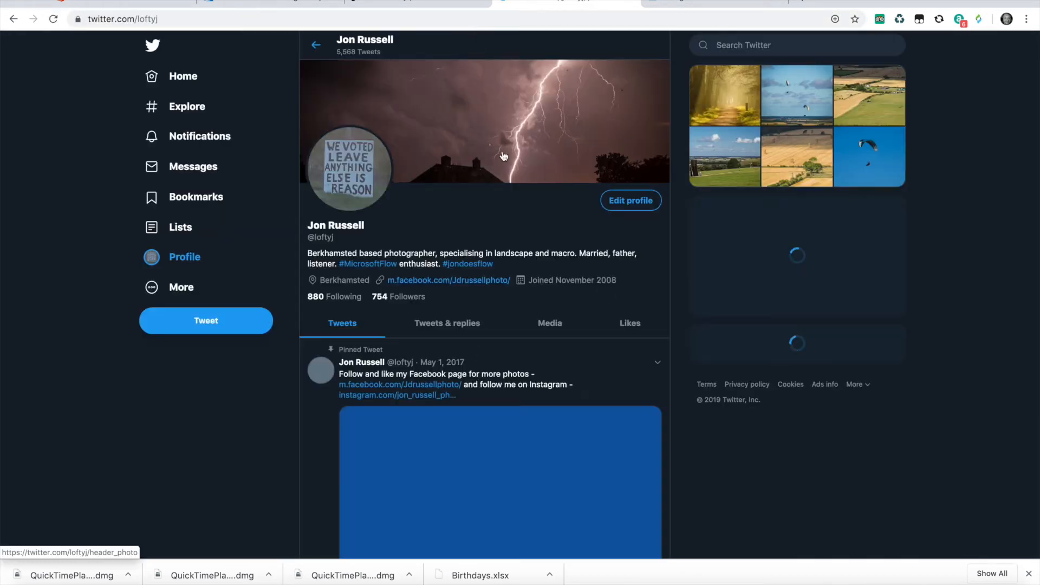
- Examine the caption, hashtags and image of the newest tweet posted by the flow
scroll(502, 150, down, 5)
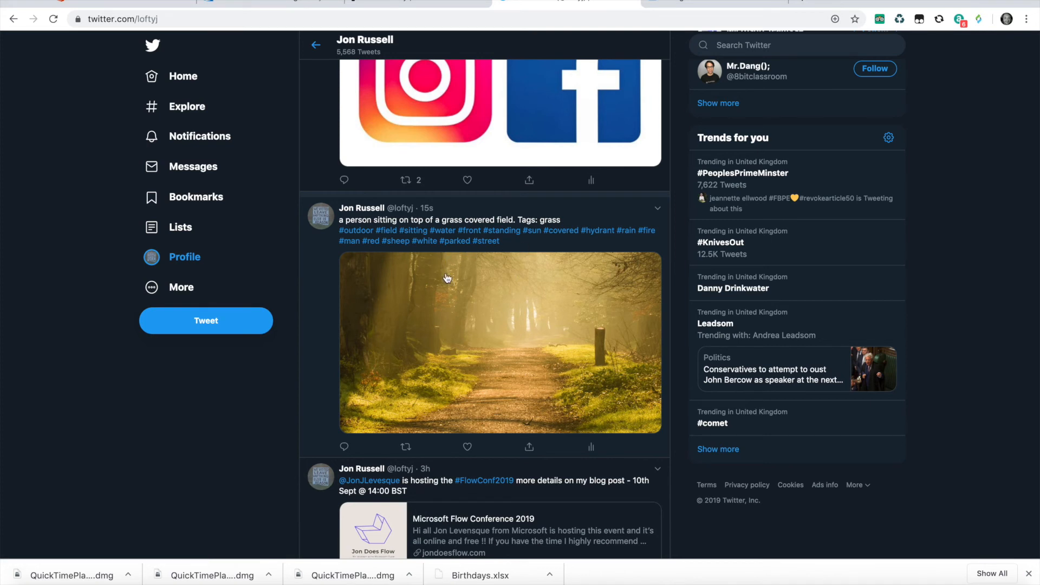
scroll(476, 292, down, 2)
scroll(476, 291, up, 1)
scroll(476, 292, up, 2)
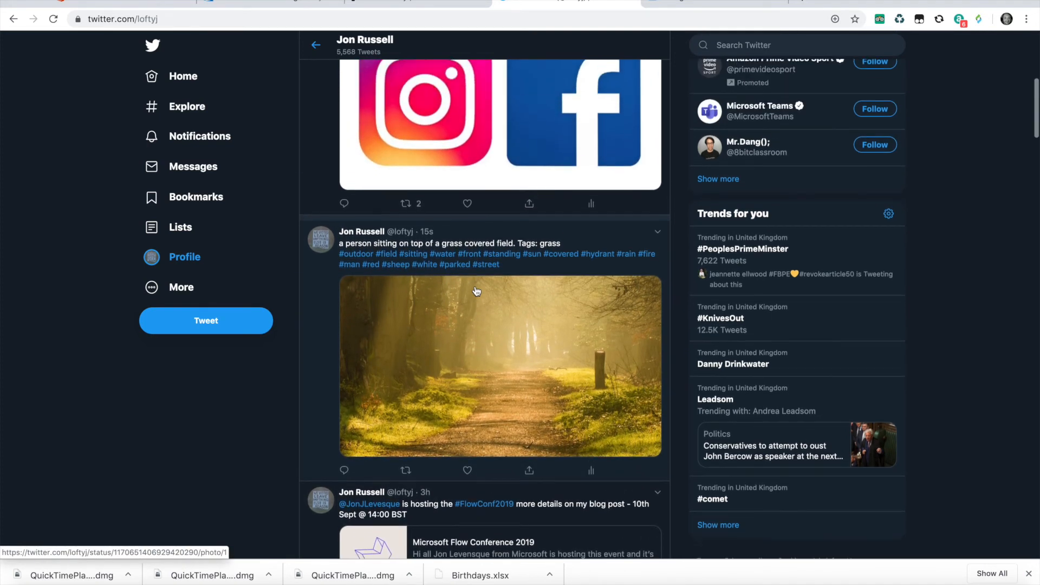
scroll(476, 292, down, 1)
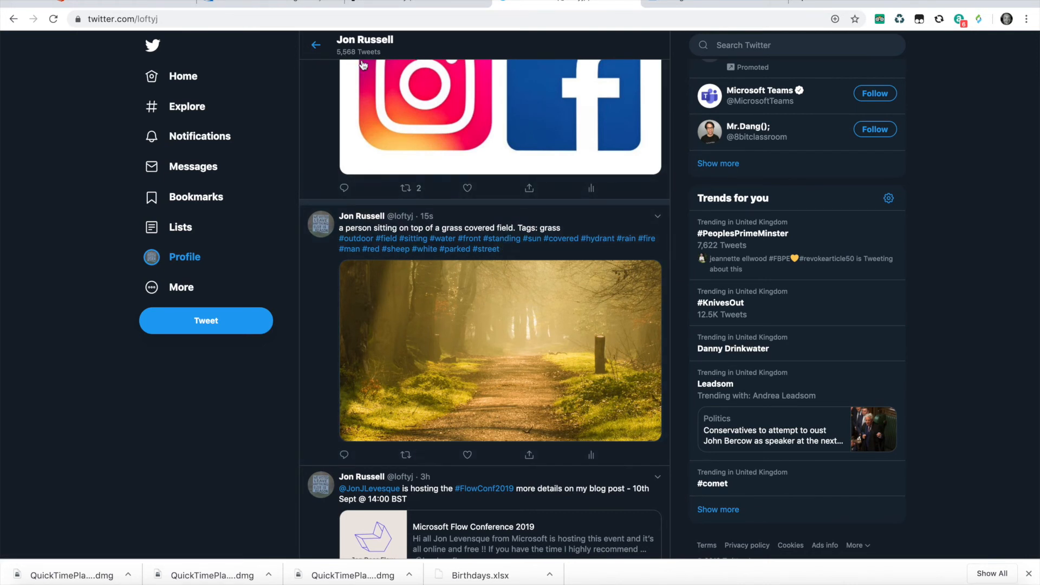
scroll(469, 295, down, 1)
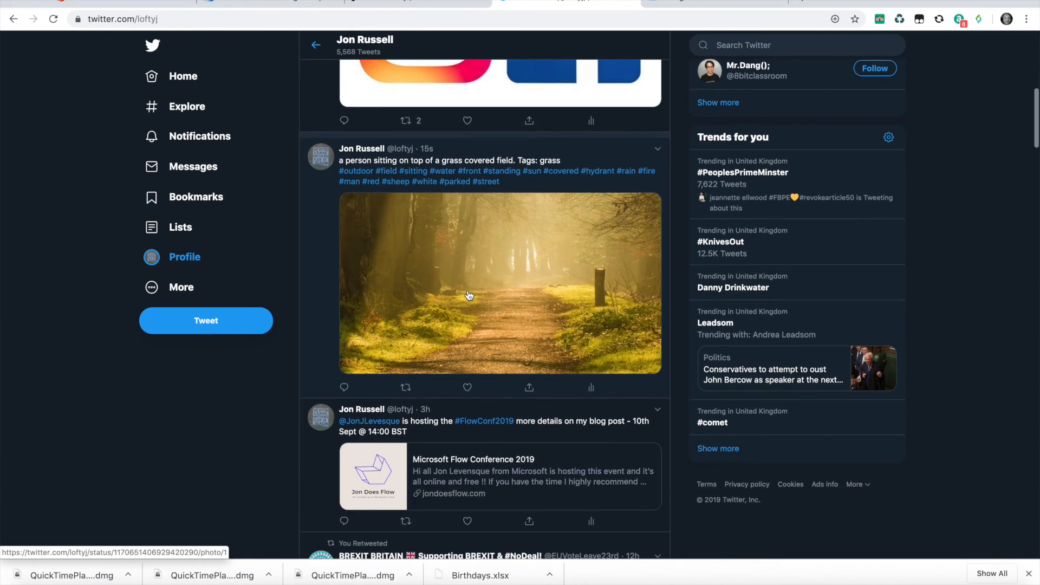
scroll(469, 295, up, 2)
scroll(469, 295, up, 1)
scroll(469, 295, down, 1)
scroll(470, 295, up, 1)
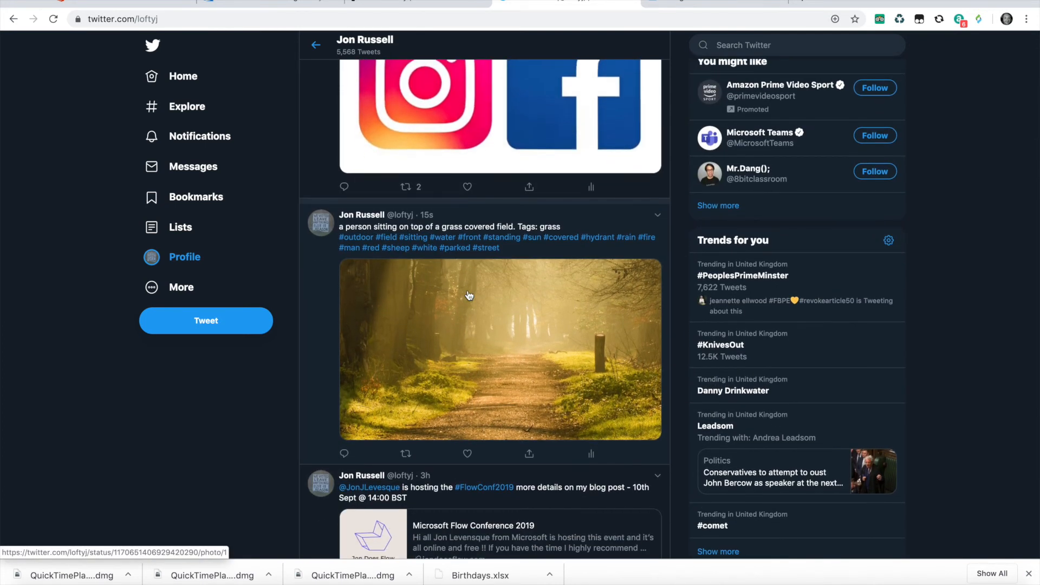
scroll(469, 295, up, 2)
scroll(469, 296, down, 2)
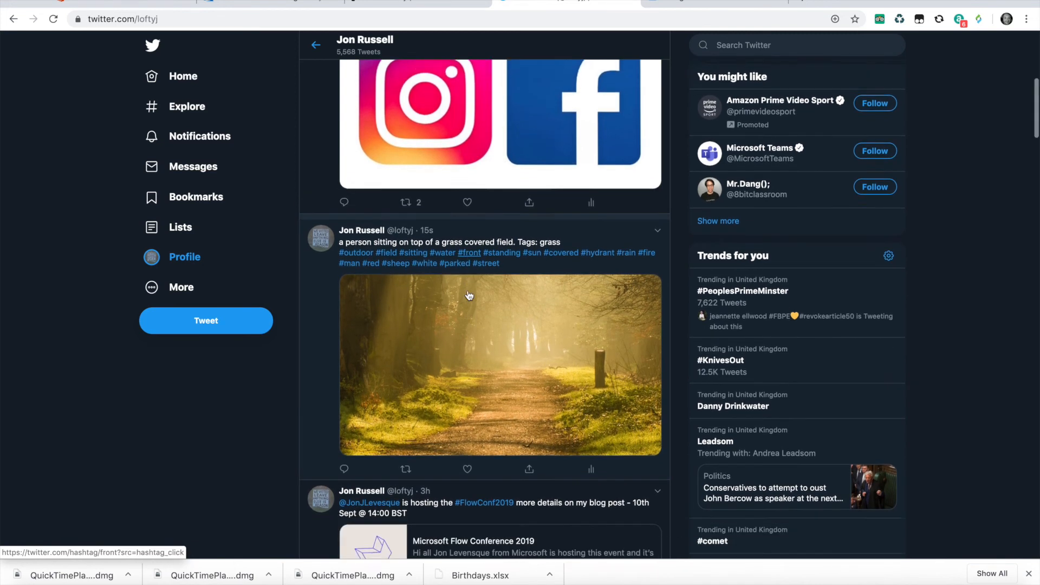
scroll(469, 296, down, 5)
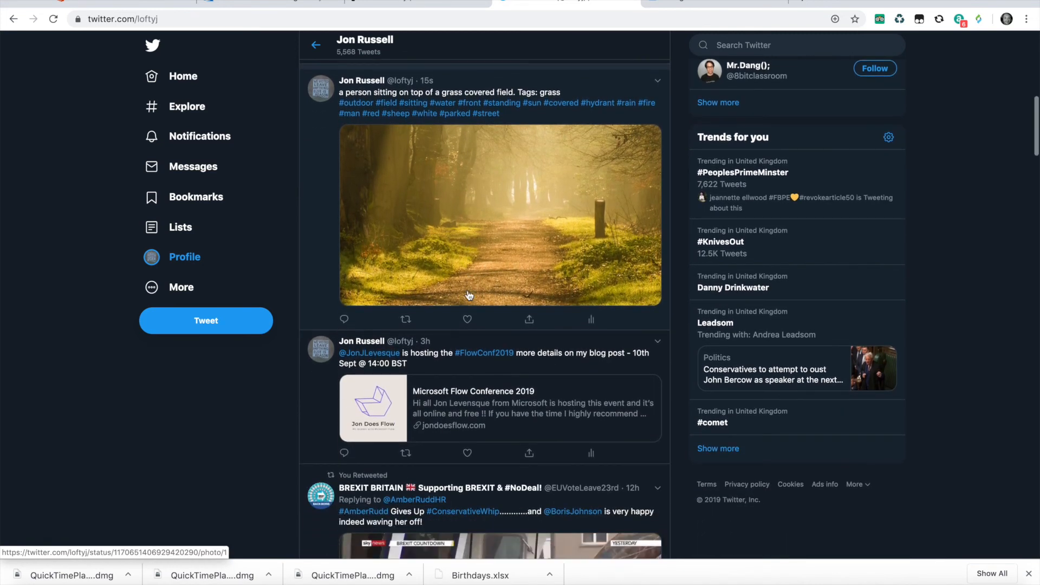
scroll(469, 295, up, 5)
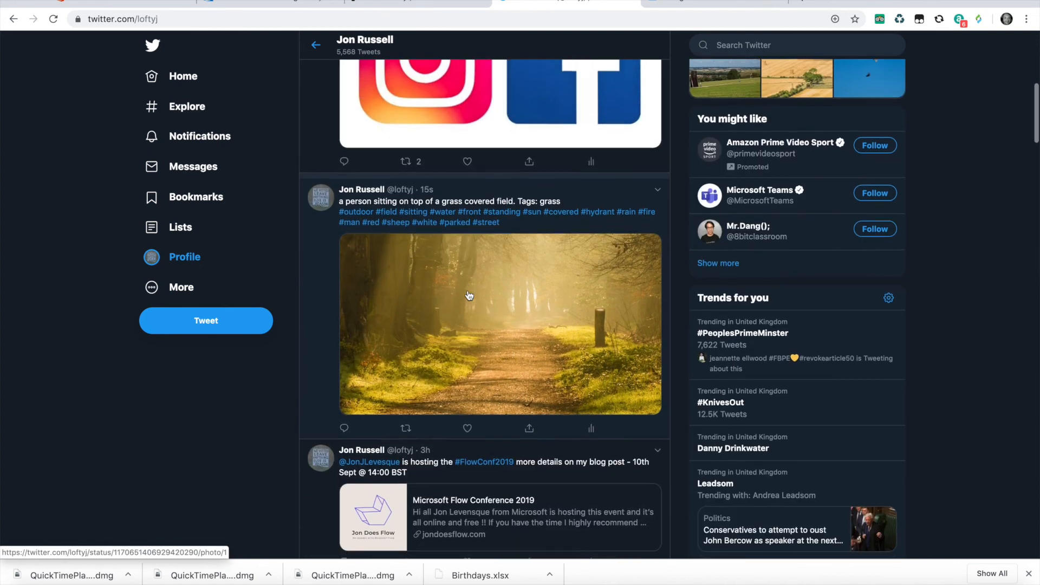
scroll(469, 295, up, 2)
scroll(469, 296, down, 3)
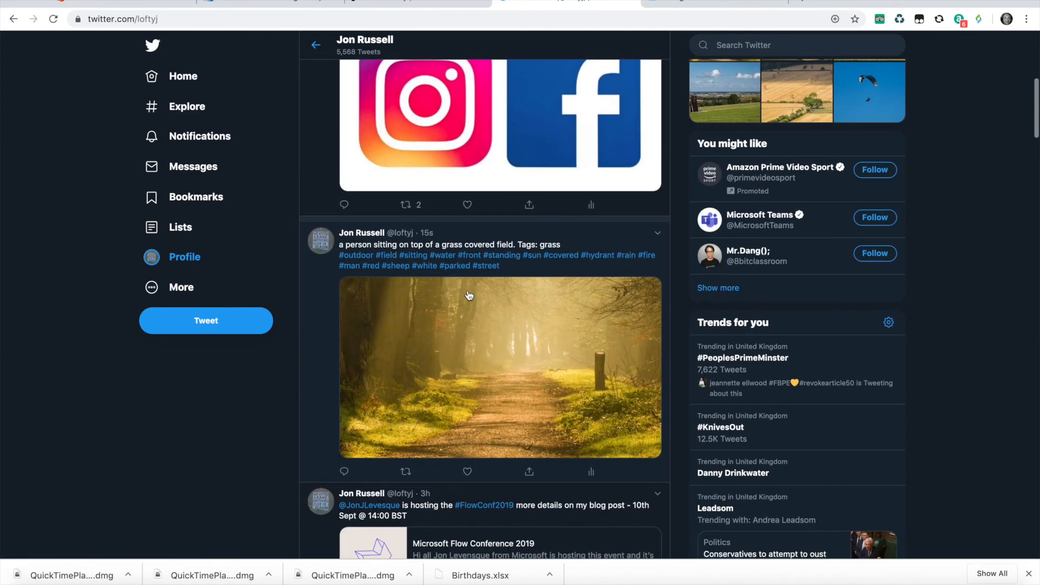
scroll(469, 295, down, 2)
scroll(469, 295, up, 3)
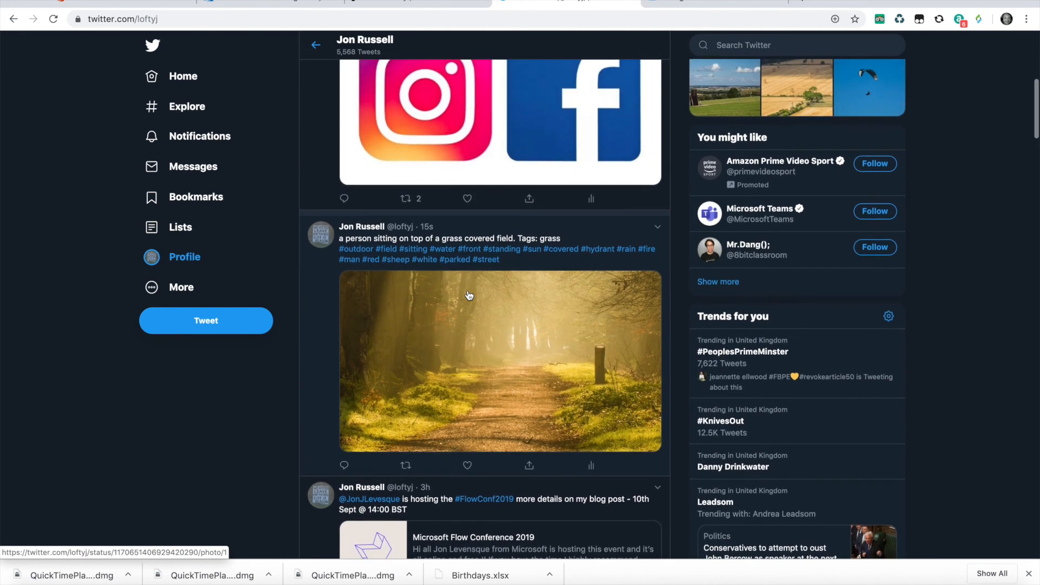
- Switch back to Microsoft Flow and show the run details of Image process main
click(259, 3)
click(388, 4)
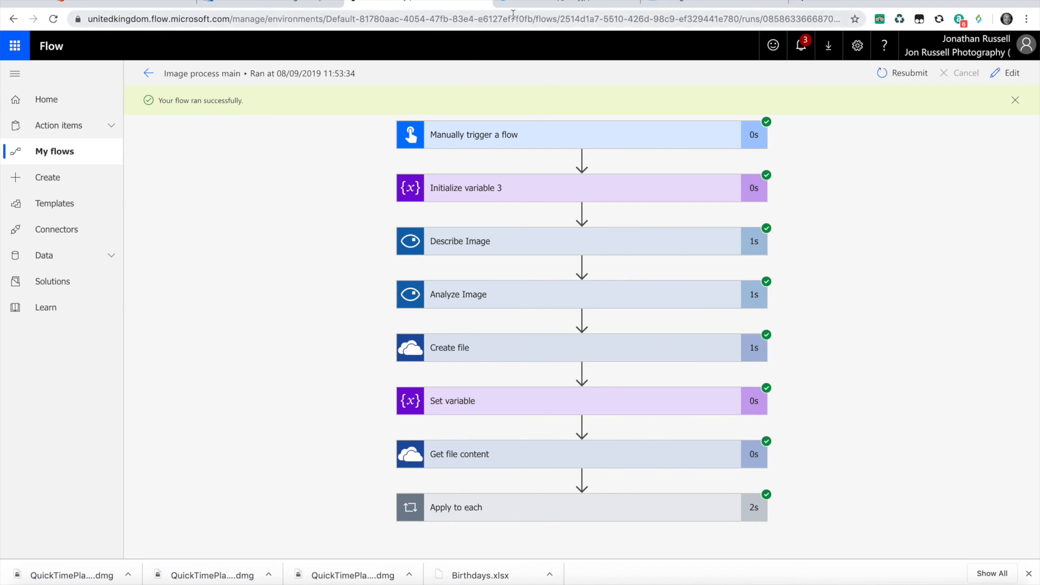